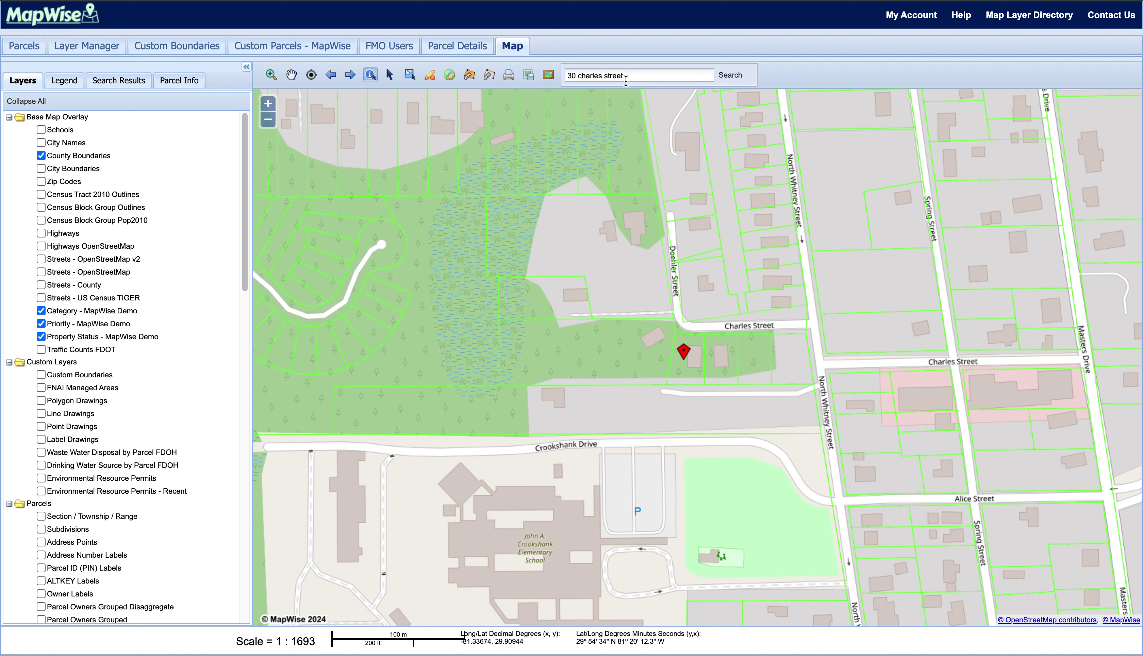
- Zoom in with zoom boxes onto the marked Charles Street parcels
{"action": "left_click", "coordinate": [272, 77]}
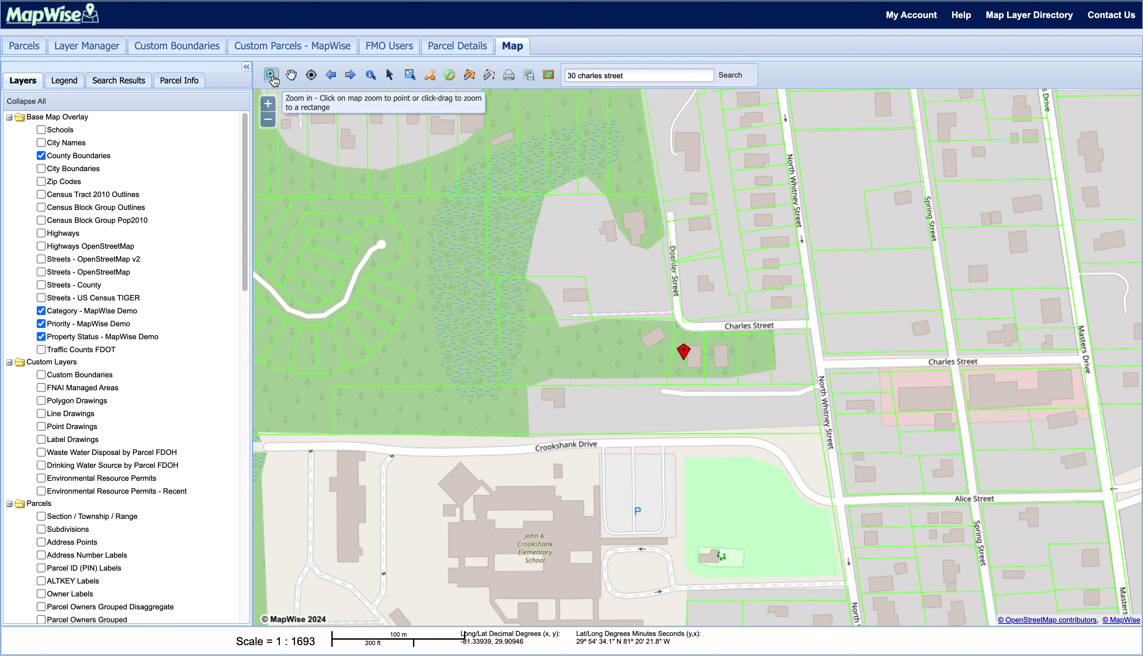
{"action": "left_click_drag", "start_coordinate": [672, 327], "coordinate": [719, 414]}
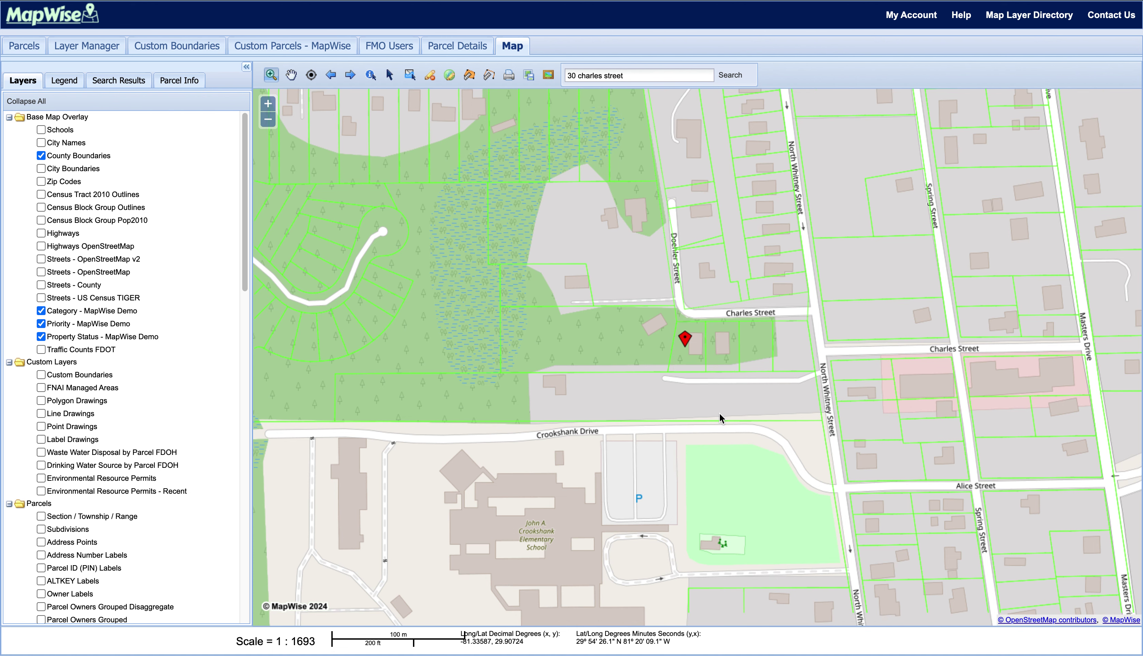
{"action": "left_click_drag", "start_coordinate": [640, 288], "coordinate": [723, 420]}
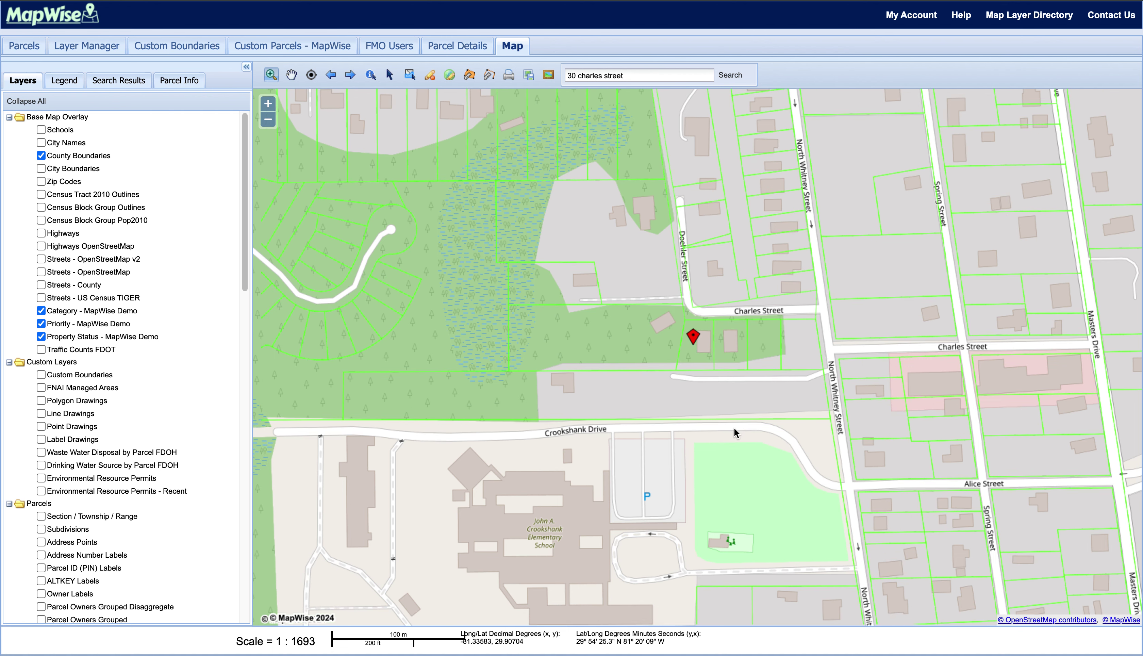
{"action": "scroll", "coordinate": [521, 244], "scroll_direction": "down", "scroll_amount": 3}
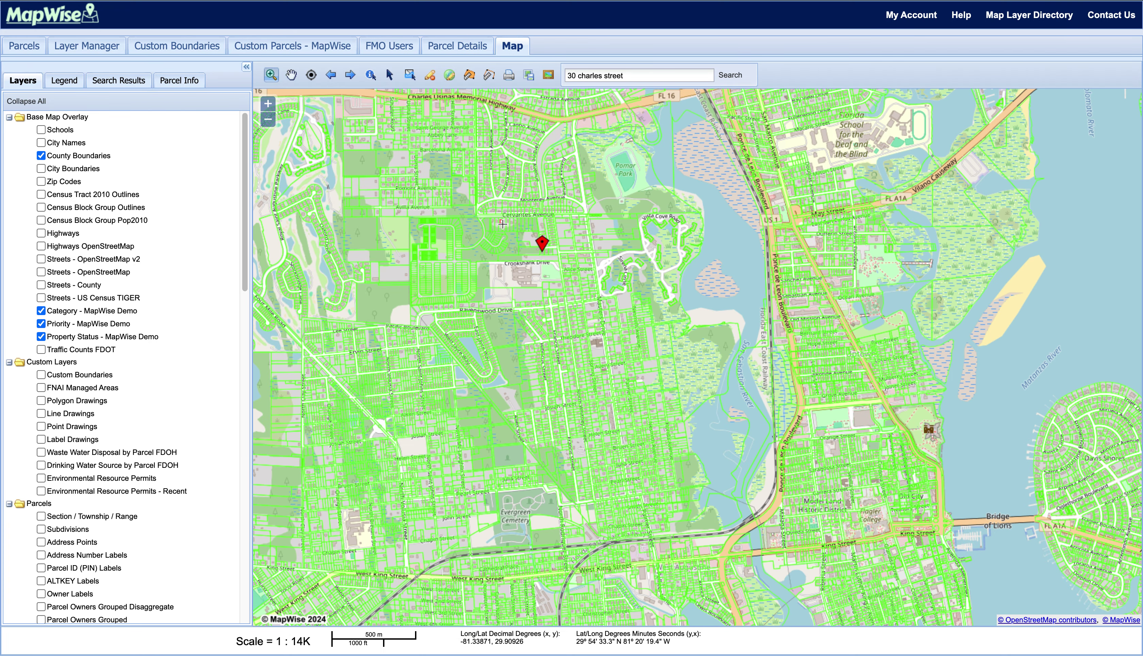
{"action": "left_click_drag", "start_coordinate": [502, 224], "coordinate": [575, 289]}
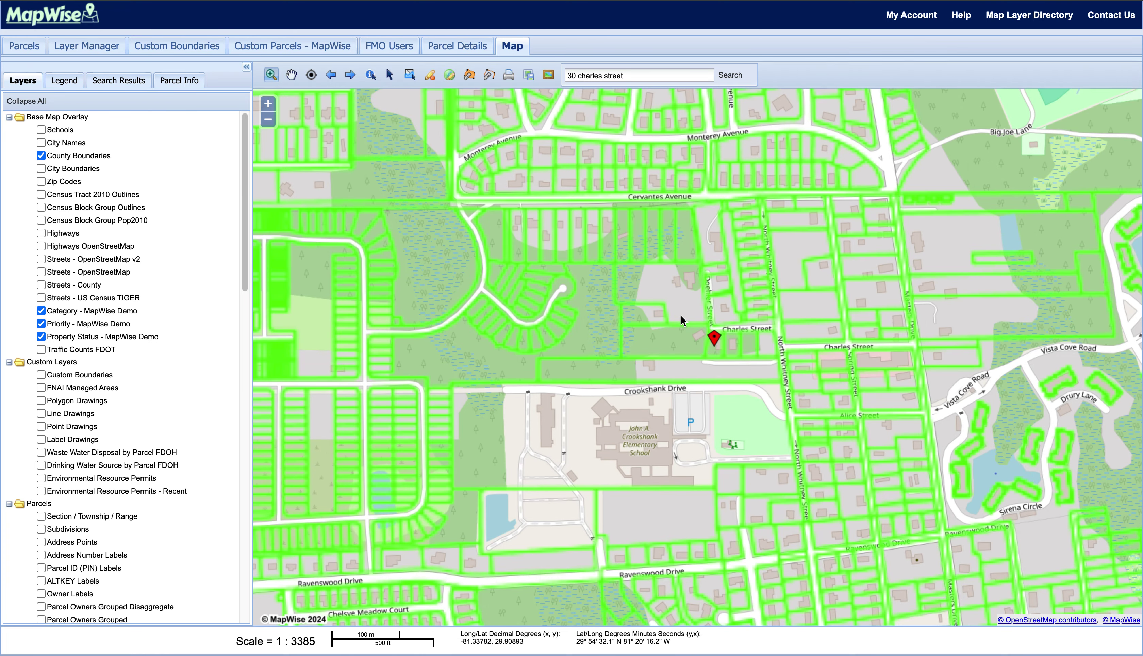
{"action": "left_click_drag", "start_coordinate": [681, 315], "coordinate": [797, 413]}
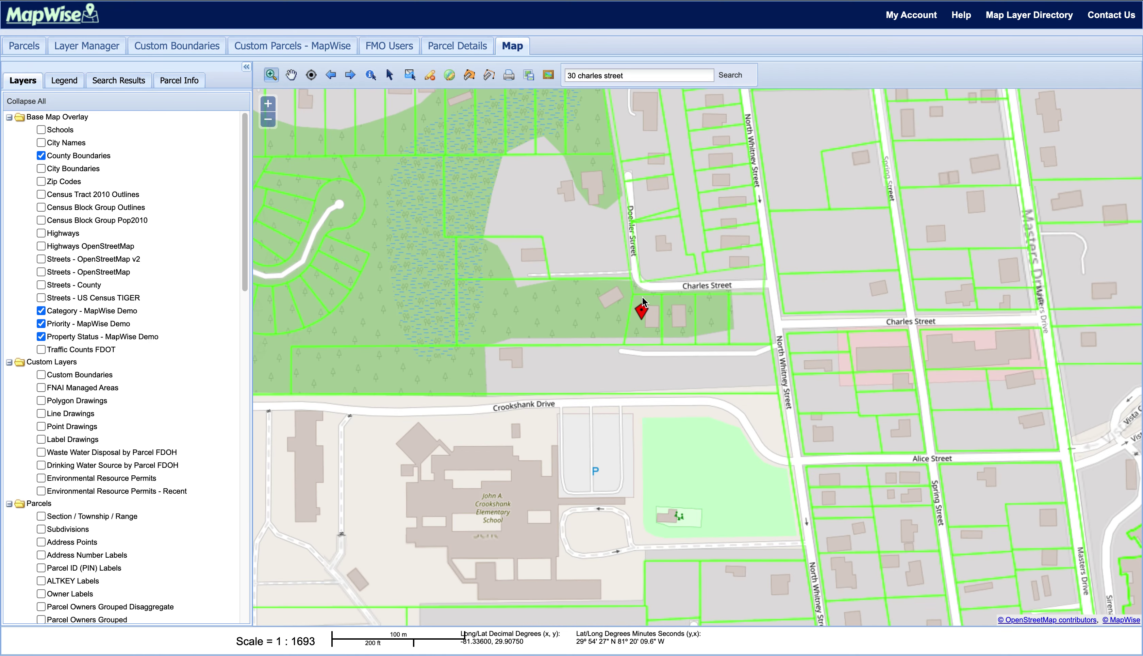
{"action": "left_click_drag", "start_coordinate": [616, 288], "coordinate": [659, 349]}
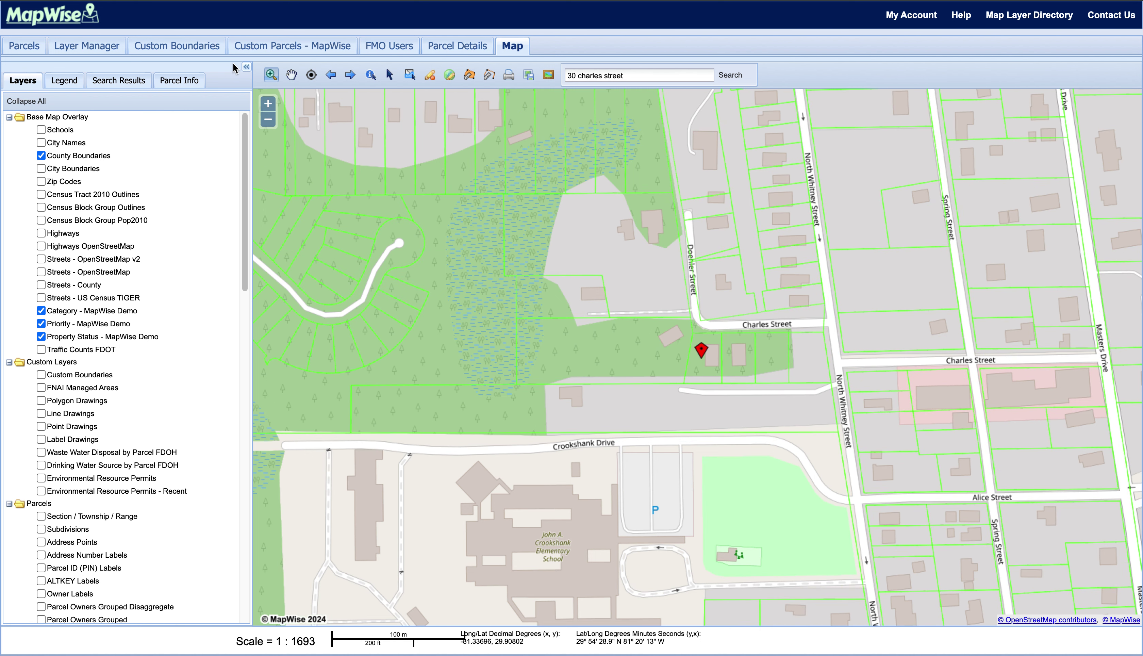
- Pan the map to show Cervantes Avenue, the school and the cul-de-sac at 1:3385
{"action": "left_click", "coordinate": [292, 77]}
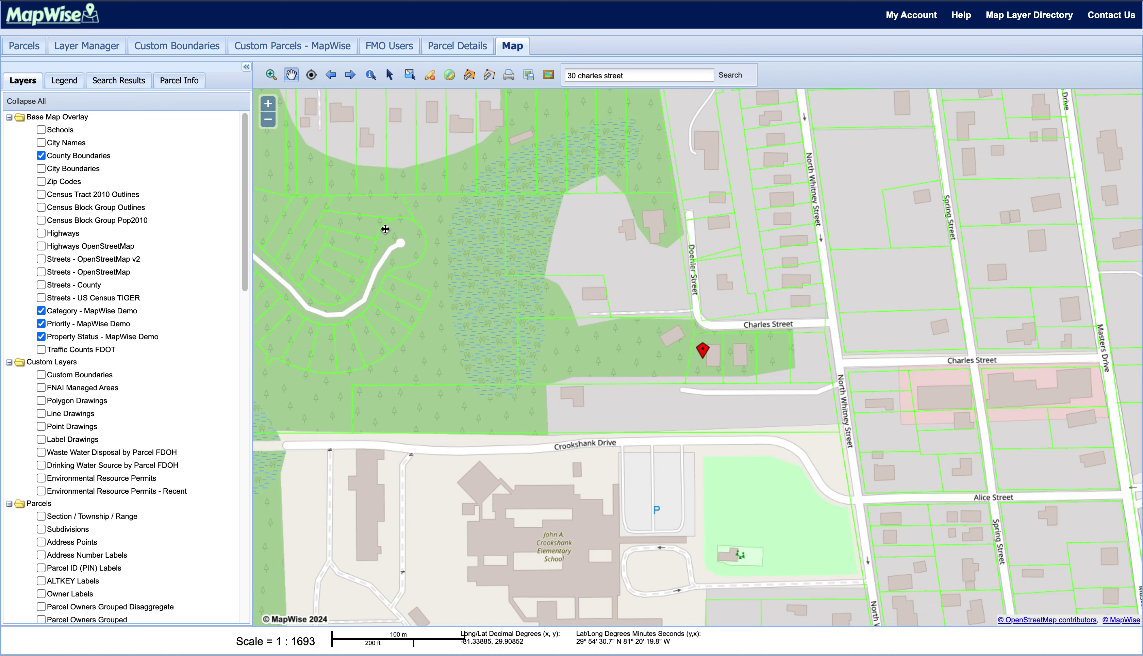
{"action": "left_click_drag", "start_coordinate": [387, 230], "coordinate": [607, 271]}
{"action": "left_click_drag", "start_coordinate": [594, 464], "coordinate": [488, 300]}
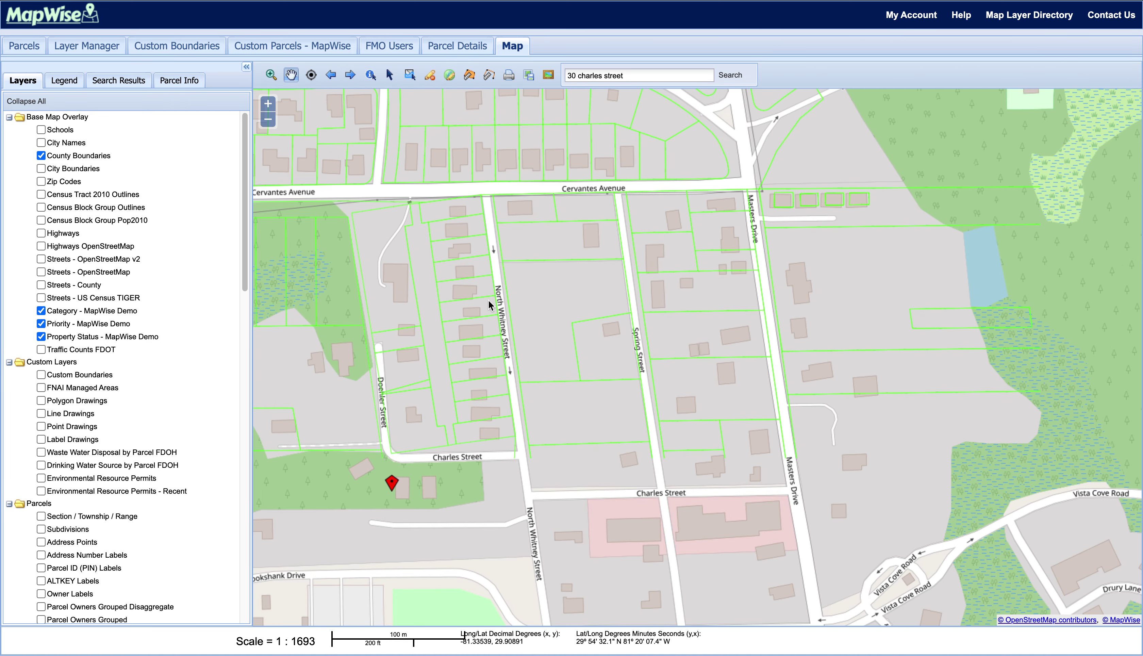
{"action": "scroll", "coordinate": [489, 302], "scroll_direction": "down", "scroll_amount": 1}
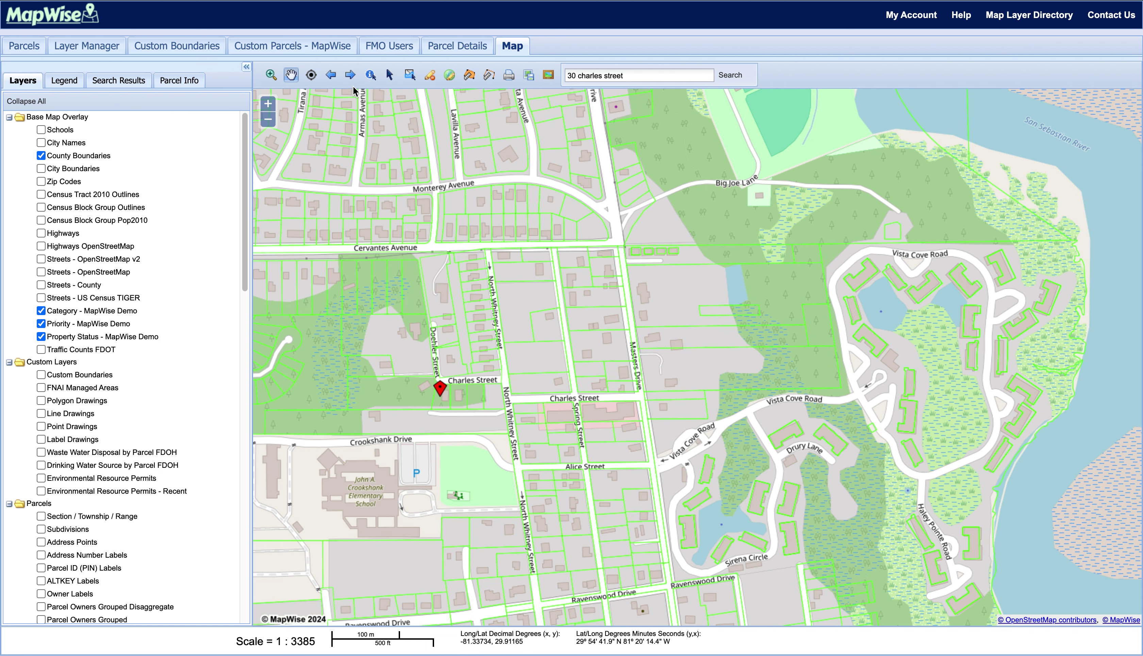
{"action": "left_click_drag", "start_coordinate": [398, 470], "coordinate": [568, 411]}
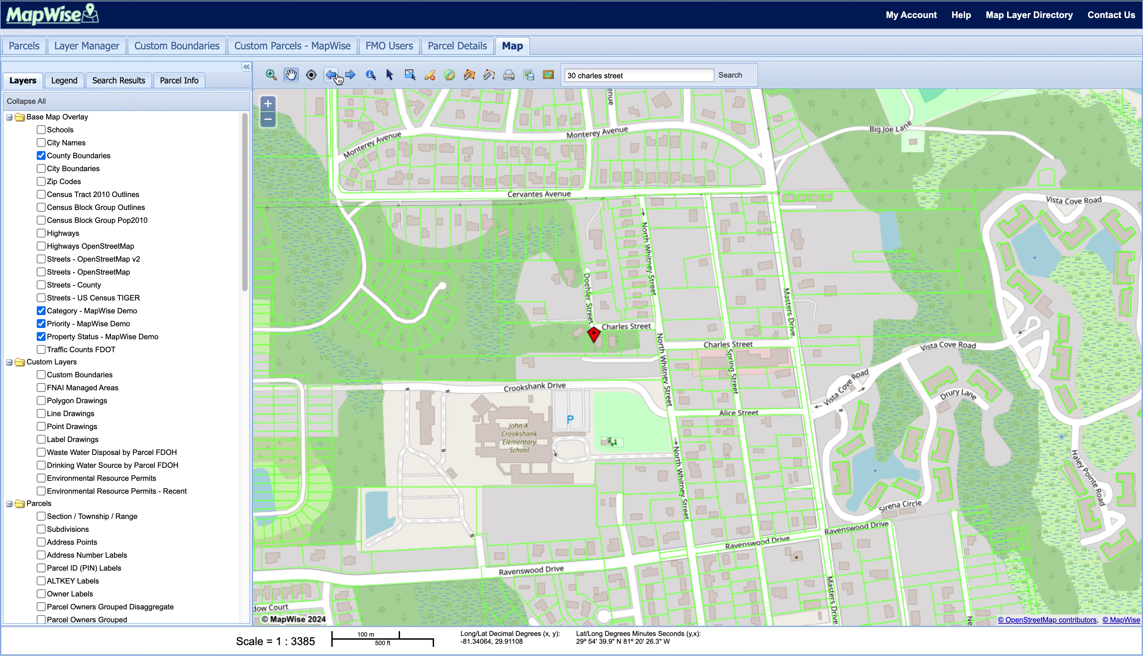
- Step back and forward through the saved map extents
{"action": "left_click", "coordinate": [337, 77]}
{"action": "left_click", "coordinate": [337, 77]}
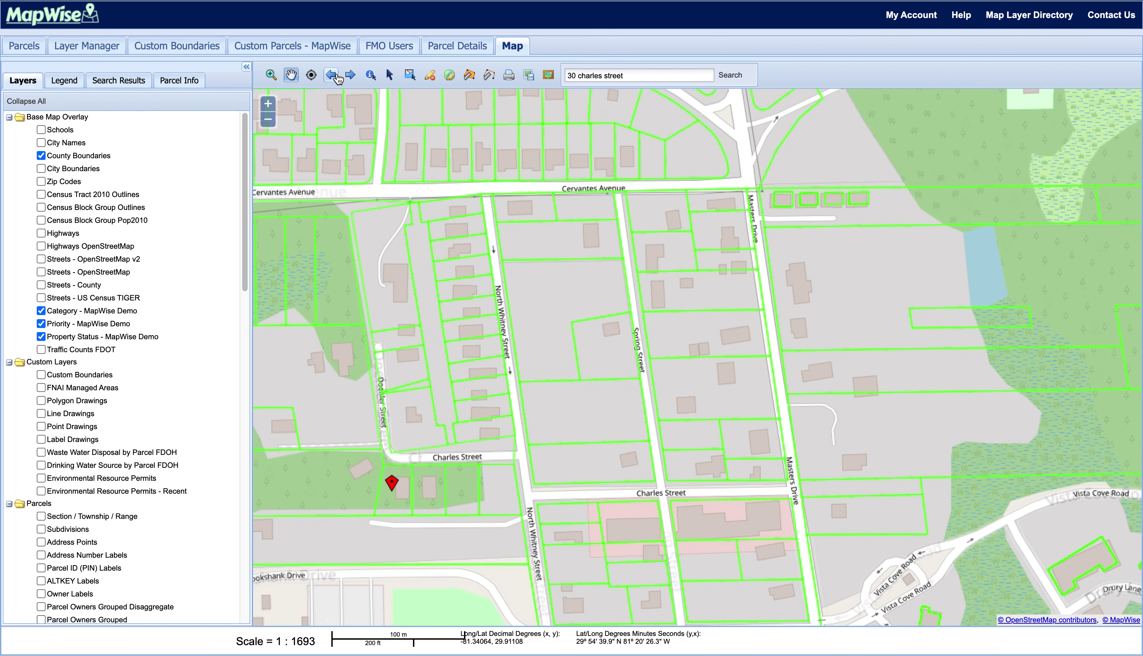
{"action": "left_click", "coordinate": [337, 78]}
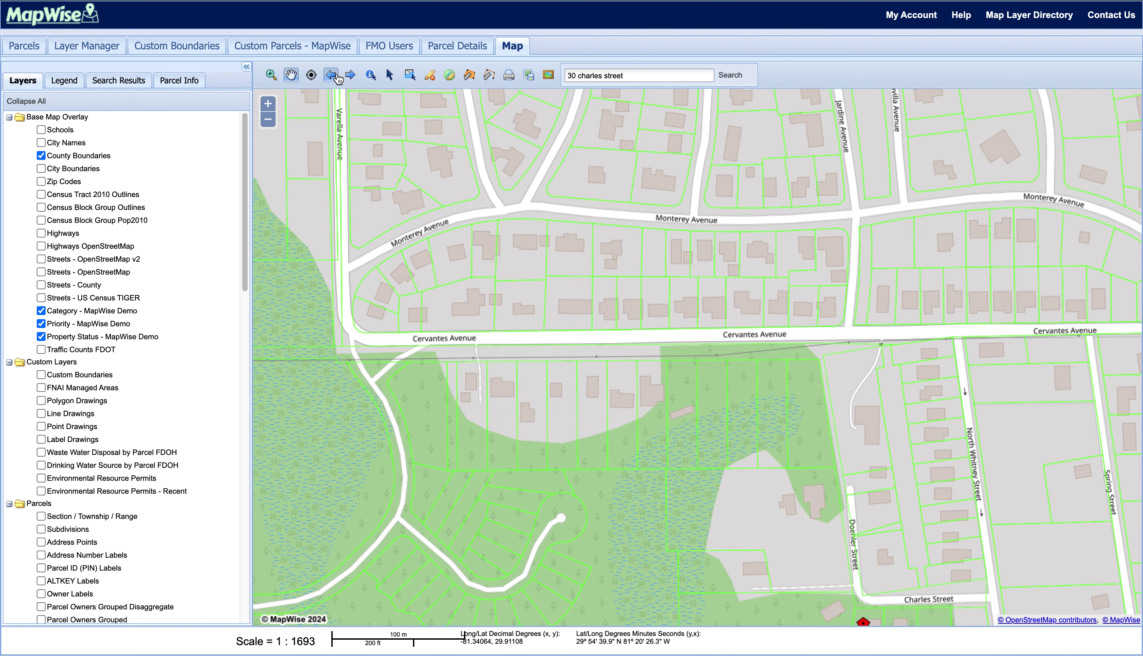
{"action": "left_click", "coordinate": [337, 77]}
{"action": "left_click", "coordinate": [337, 77]}
{"action": "left_click", "coordinate": [350, 77]}
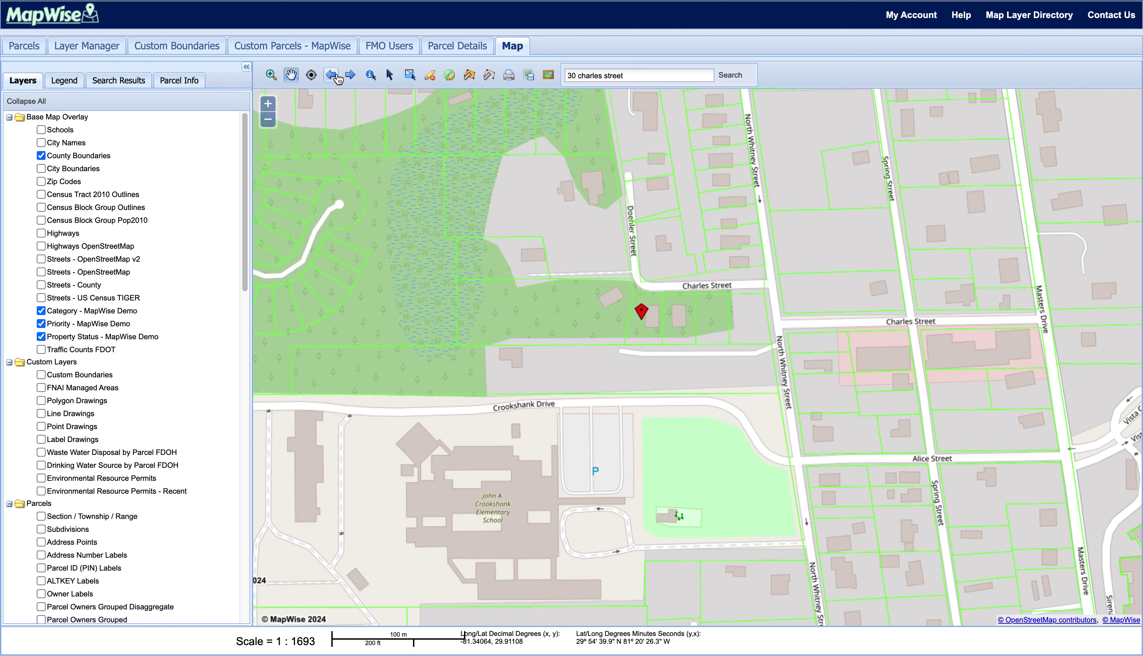
{"action": "left_click", "coordinate": [349, 78]}
{"action": "left_click", "coordinate": [350, 77]}
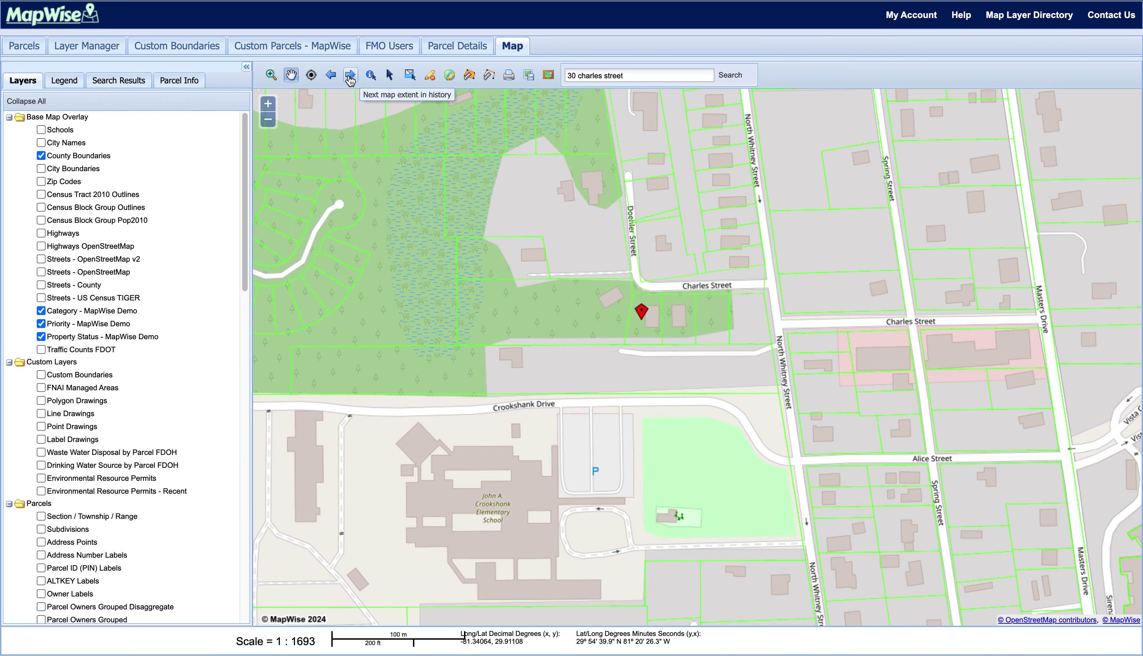
{"action": "left_click", "coordinate": [350, 77]}
{"action": "left_click", "coordinate": [331, 76]}
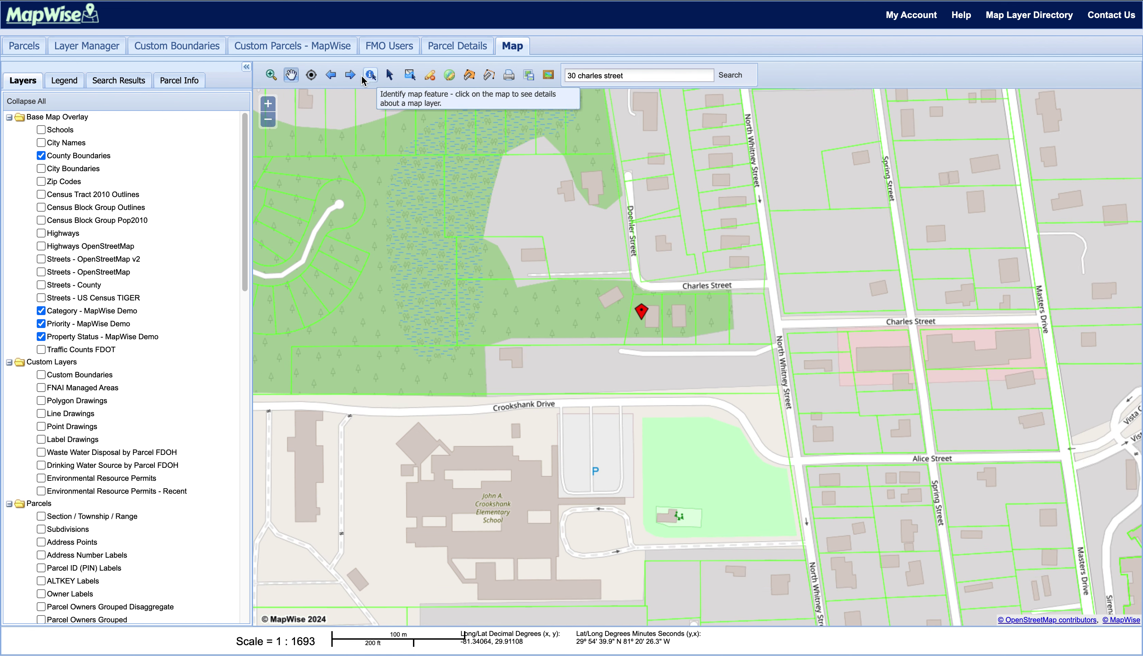
{"action": "left_click", "coordinate": [351, 77]}
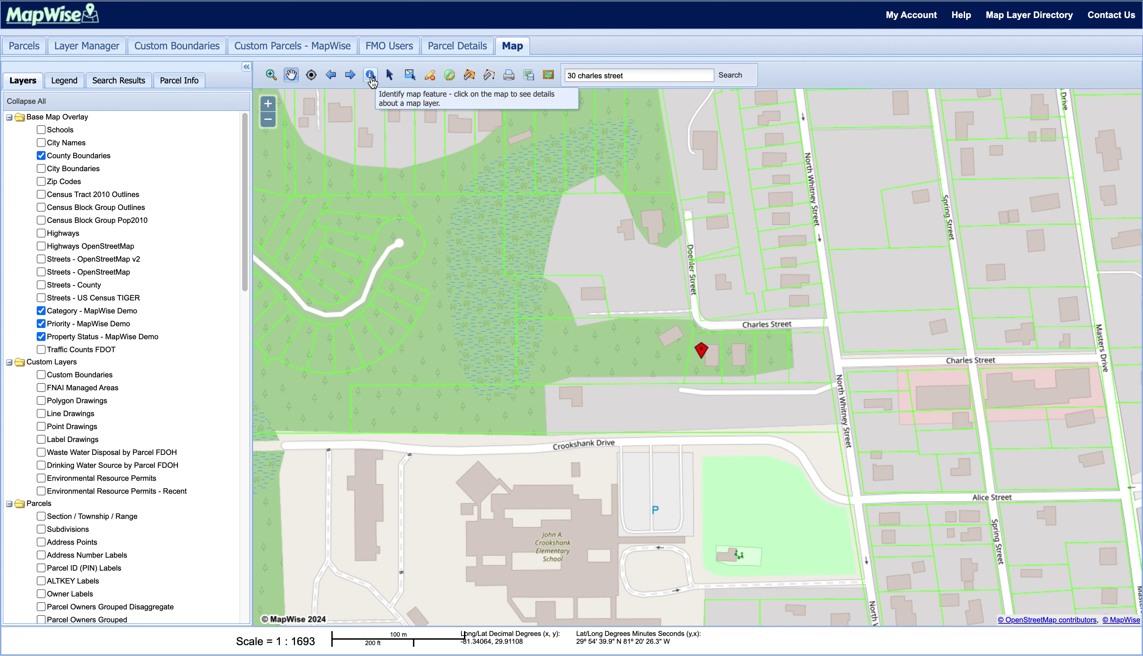
- Pan back to the marker at 1:1693 and identify the adjacent 1.63-acre Single Family Residential parcel
{"action": "left_click", "coordinate": [371, 79]}
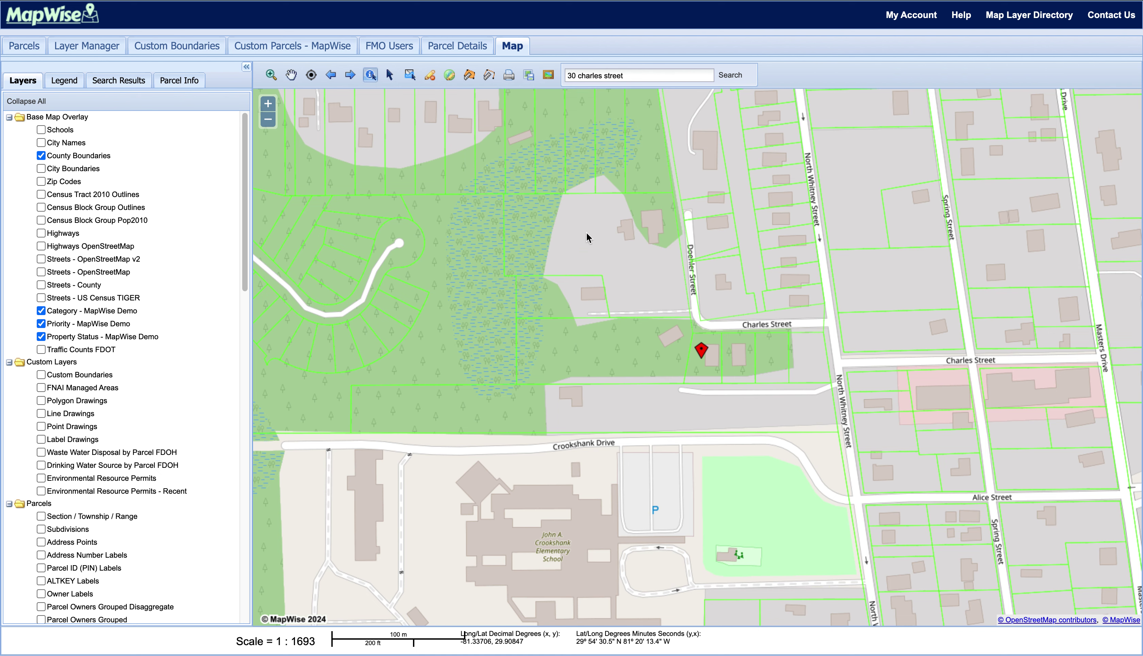
{"action": "left_click_drag", "start_coordinate": [587, 234], "coordinate": [215, 279]}
{"action": "mouse_move", "coordinate": [457, 170]}
{"action": "left_mouse_down"}
{"action": "mouse_move", "coordinate": [1049, 347]}
{"action": "mouse_move", "coordinate": [1126, 348]}
{"action": "left_mouse_up"}
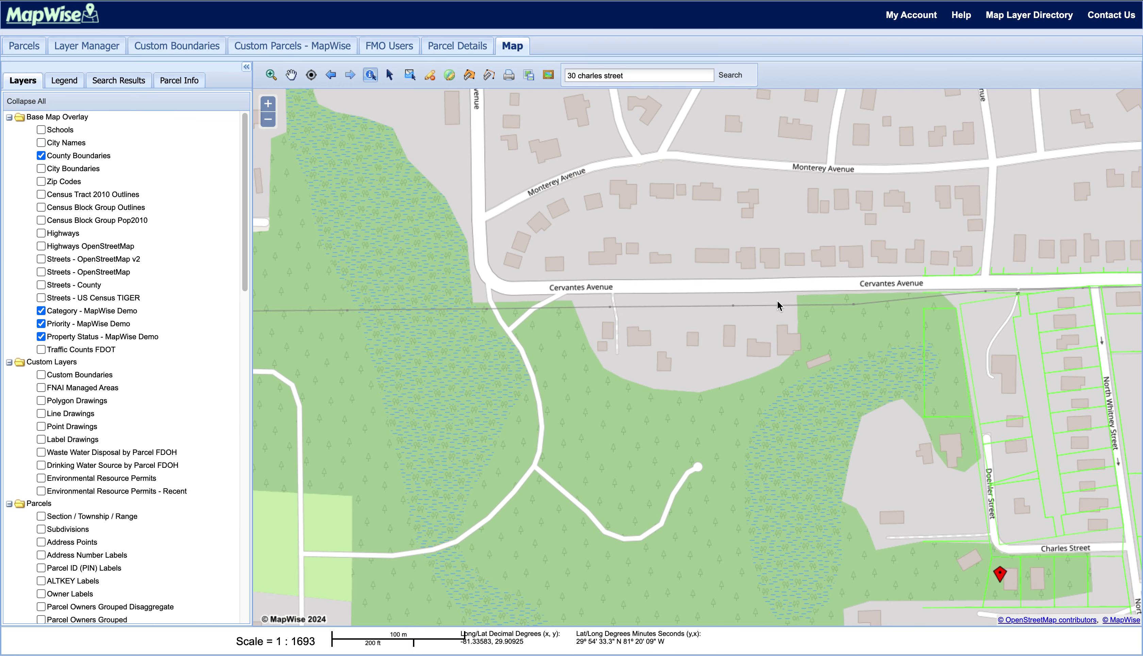
{"action": "left_click_drag", "start_coordinate": [775, 300], "coordinate": [577, 69]}
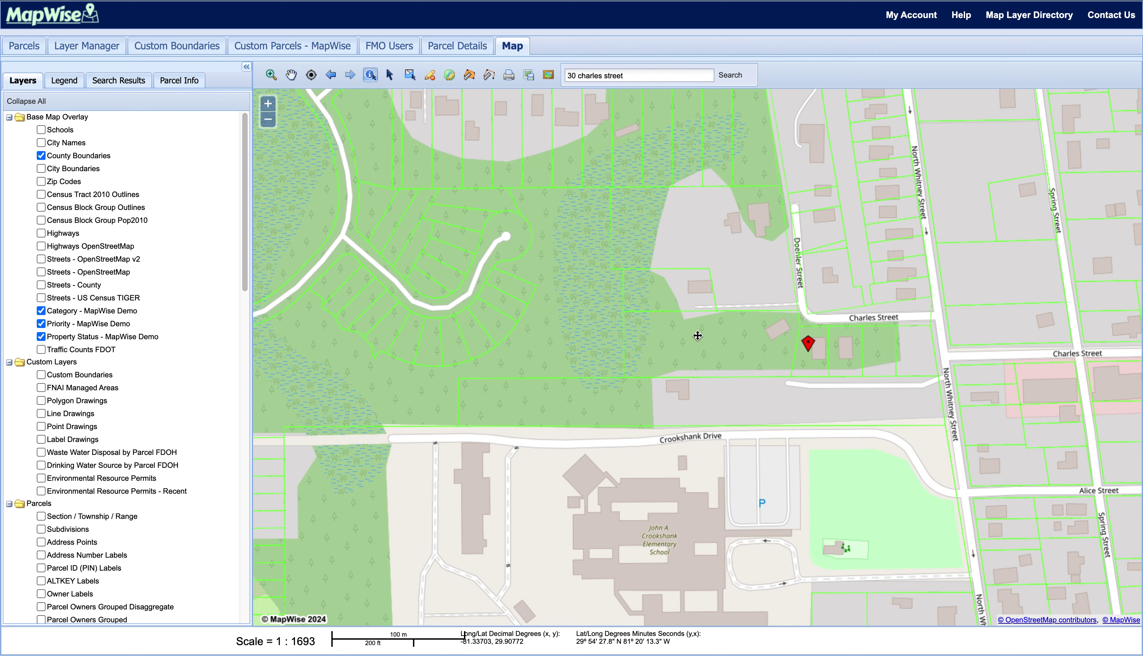
{"action": "left_click", "coordinate": [698, 334]}
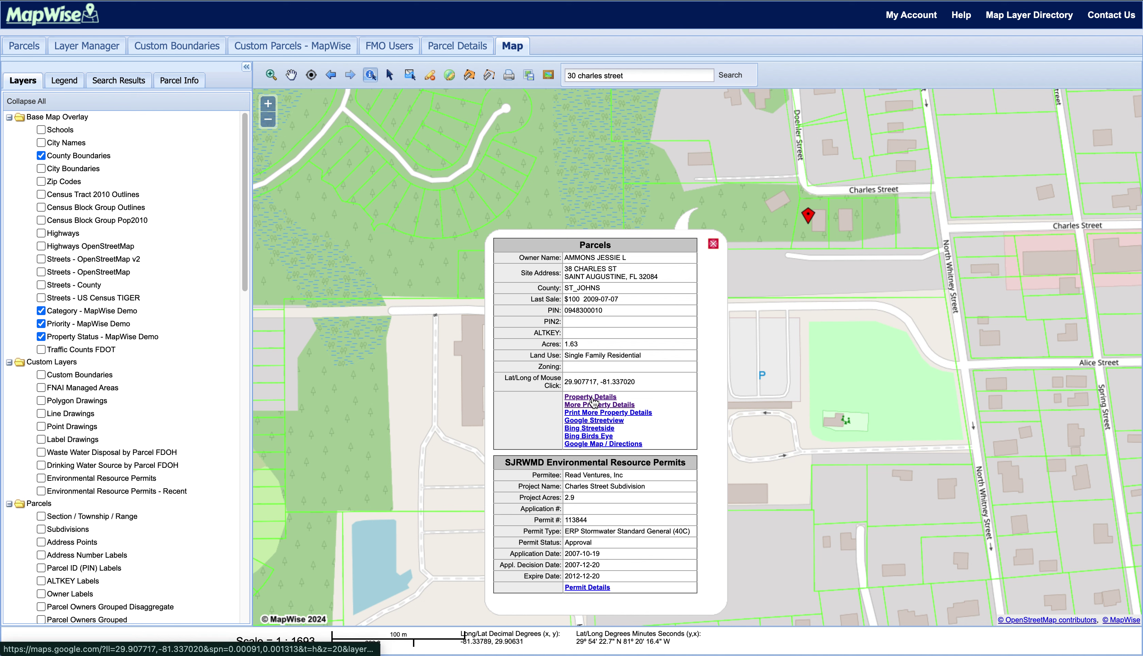
- Show the parcel's full owner and property details in the side panel, then close the popup
{"action": "left_click", "coordinate": [593, 398]}
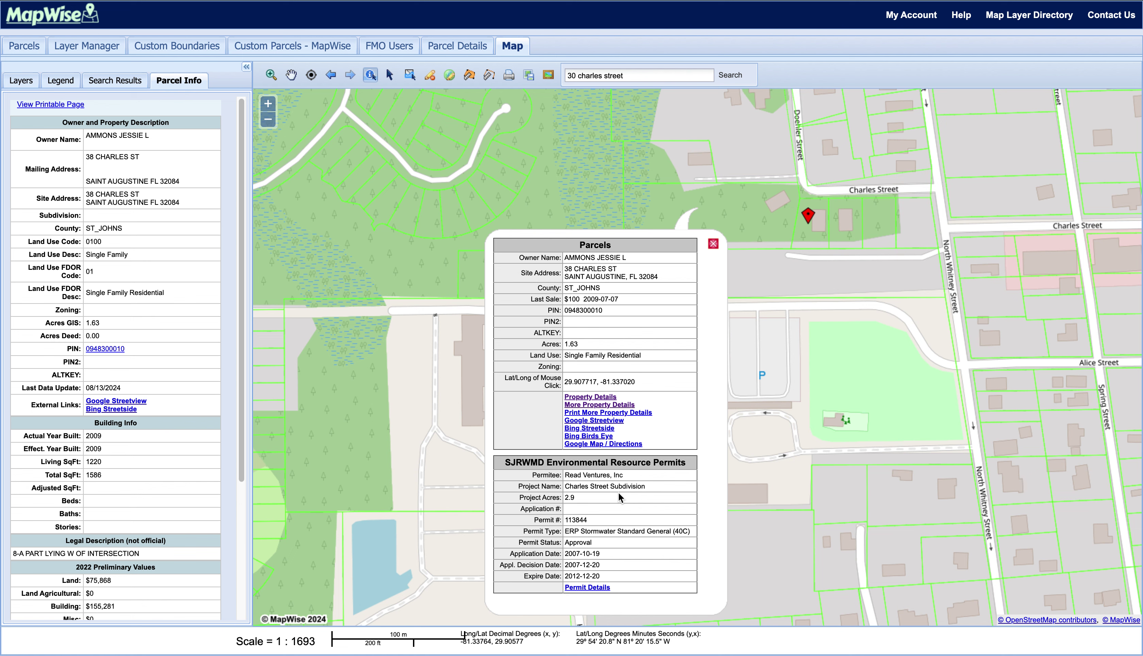
{"action": "left_click", "coordinate": [713, 244]}
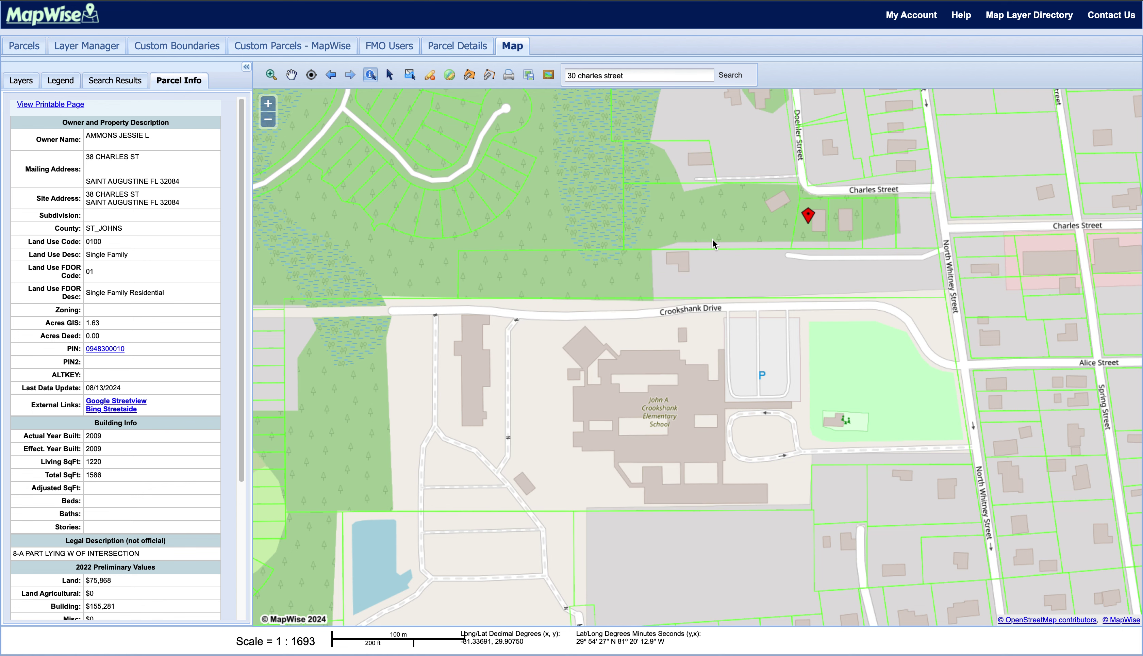
- Identify the centred marked parcel to list its owner details in the side panel
{"action": "left_click", "coordinate": [390, 77]}
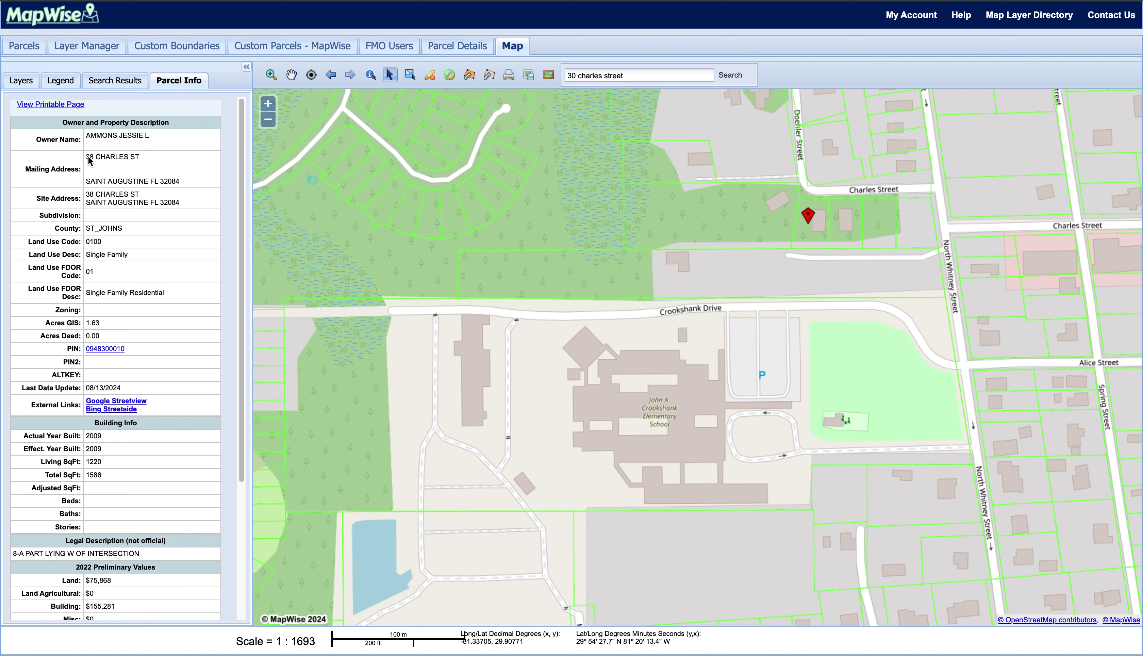
{"action": "left_click", "coordinate": [27, 80]}
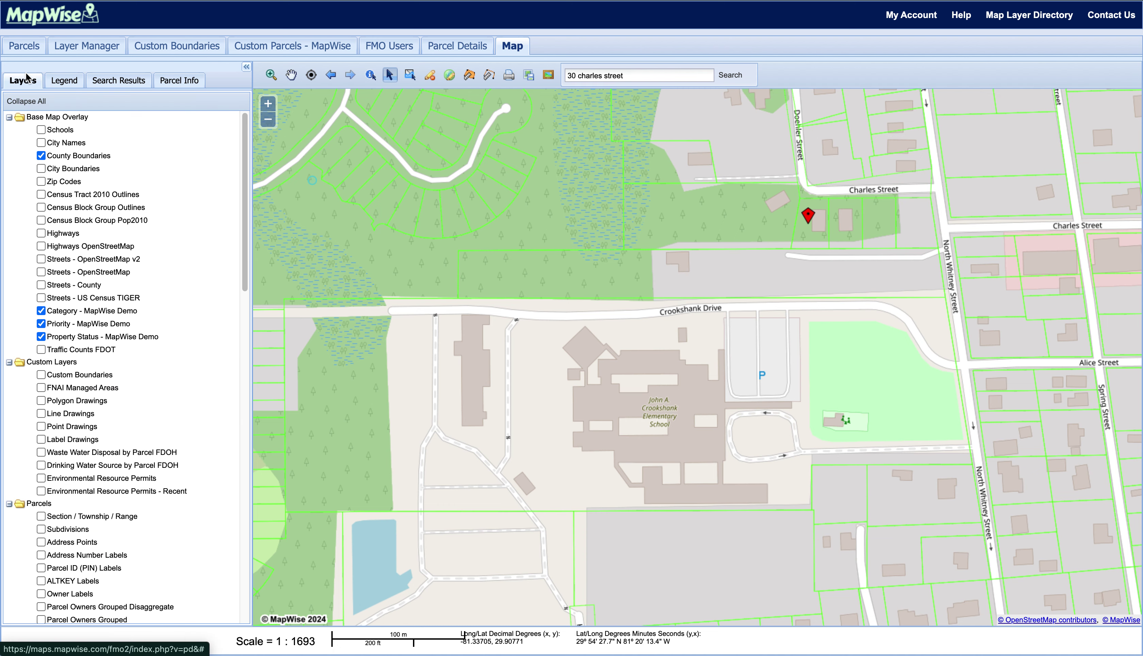
{"action": "left_click_drag", "start_coordinate": [810, 240], "coordinate": [715, 363]}
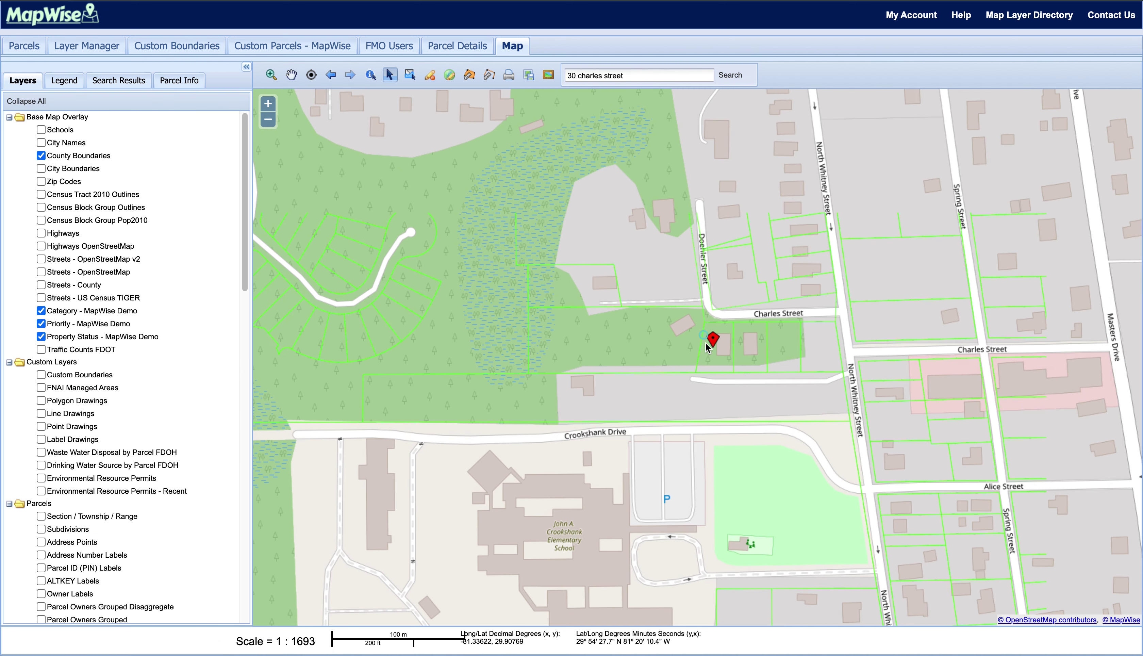
{"action": "left_click", "coordinate": [717, 355]}
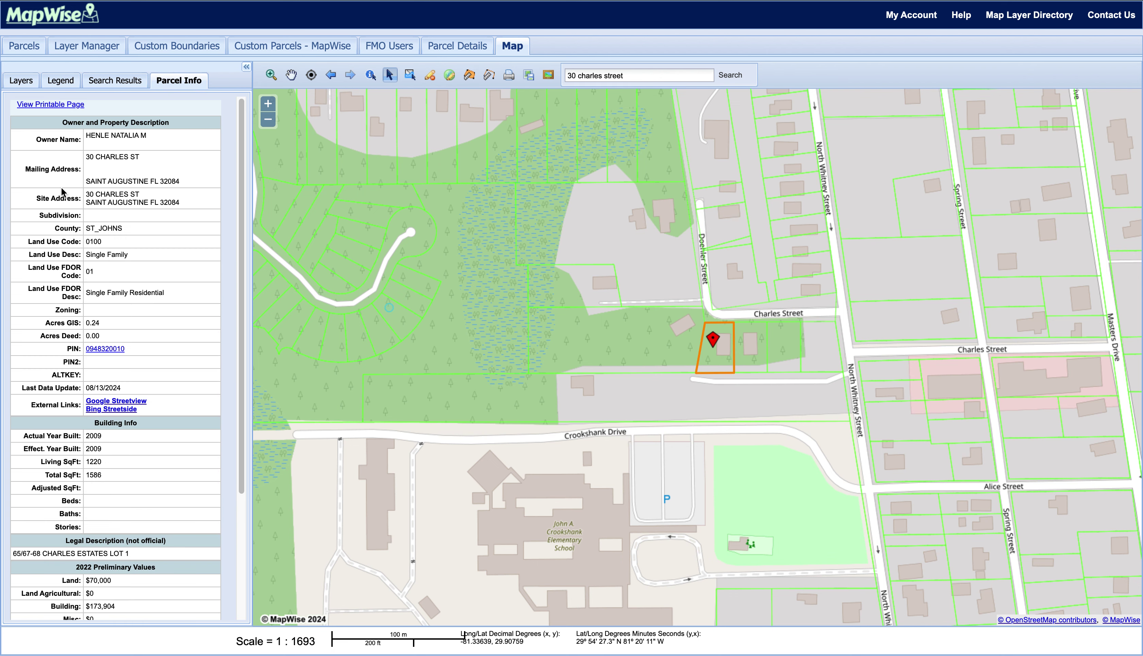
{"action": "scroll", "coordinate": [65, 198], "scroll_direction": "down", "scroll_amount": 4}
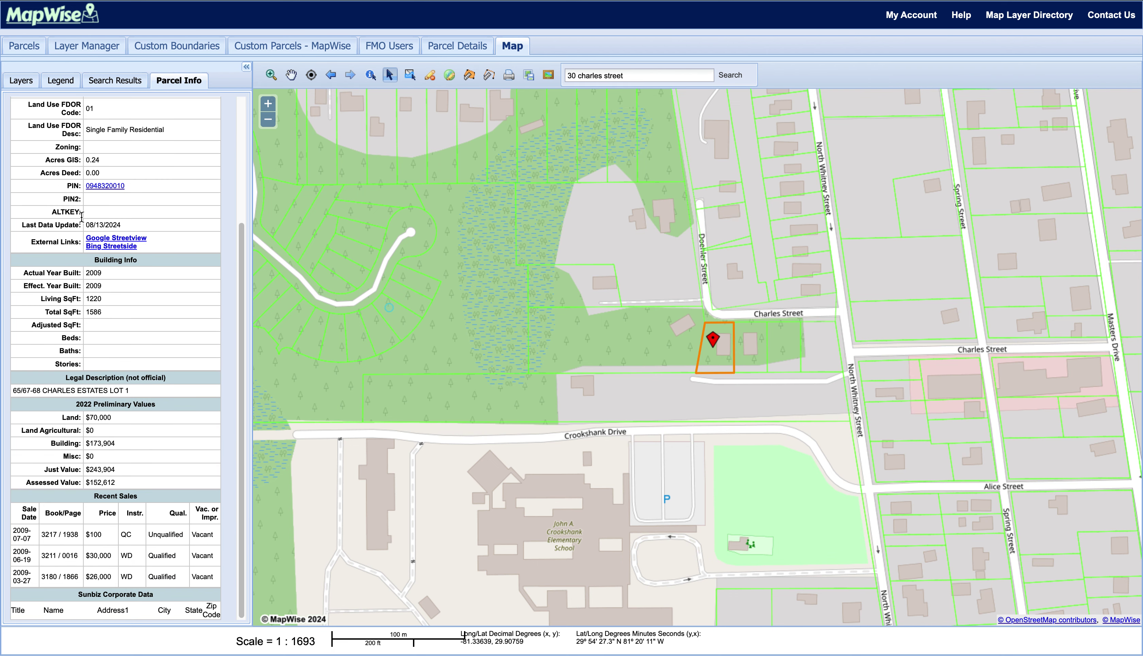
{"action": "scroll", "coordinate": [81, 218], "scroll_direction": "up", "scroll_amount": 4}
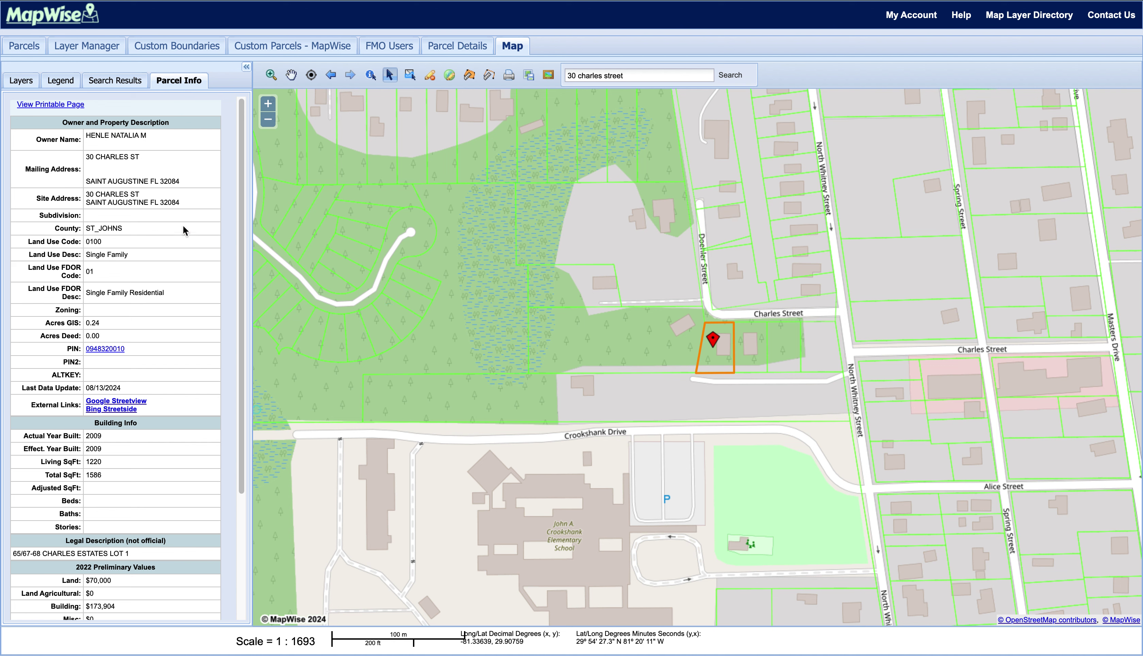
{"action": "left_click", "coordinate": [410, 93]}
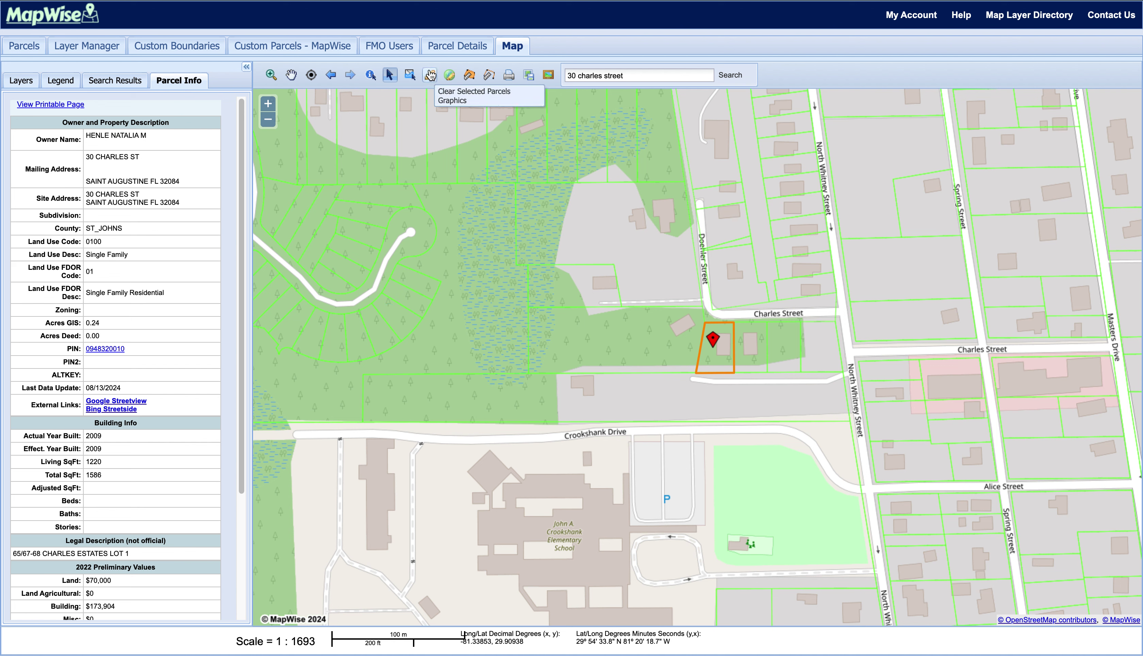
{"action": "left_click", "coordinate": [429, 75]}
{"action": "left_click", "coordinate": [409, 77]}
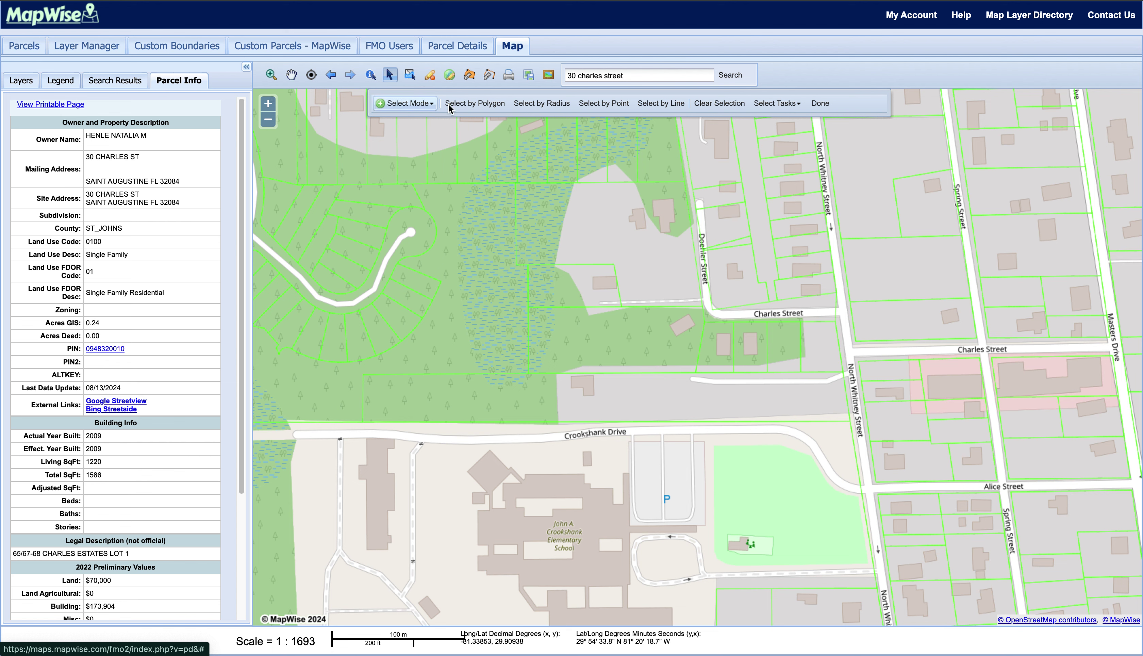
- Select four parcels by point: a narrow Cervantes Ave lot, two neighbours and the large common area
{"action": "left_click", "coordinate": [606, 105]}
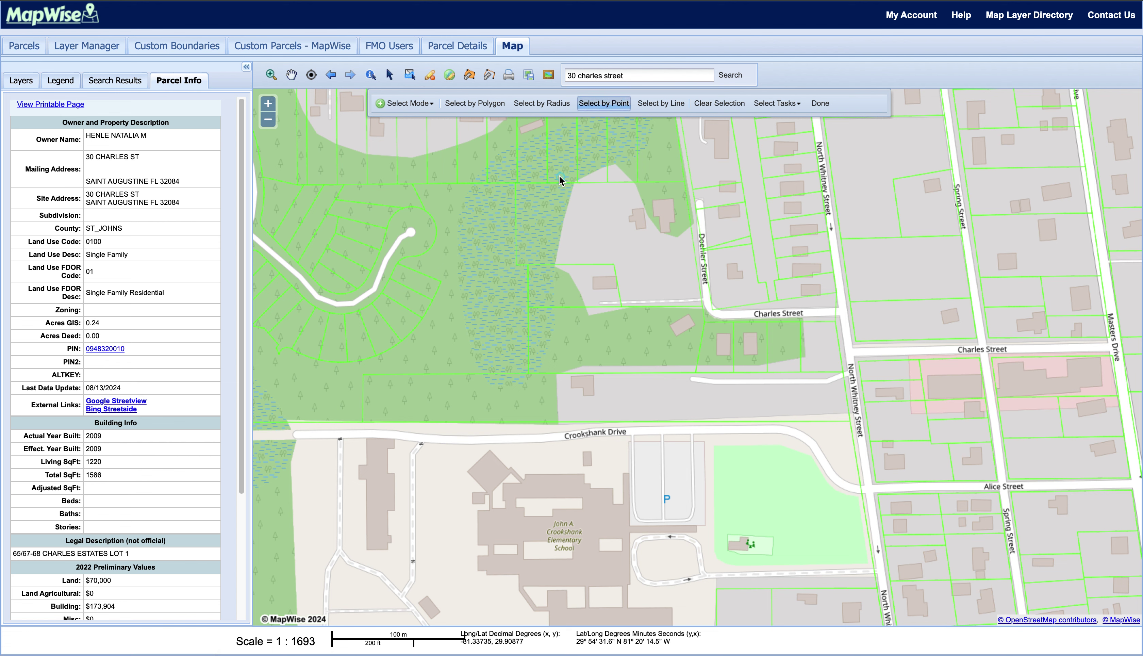
{"action": "left_click", "coordinate": [495, 159]}
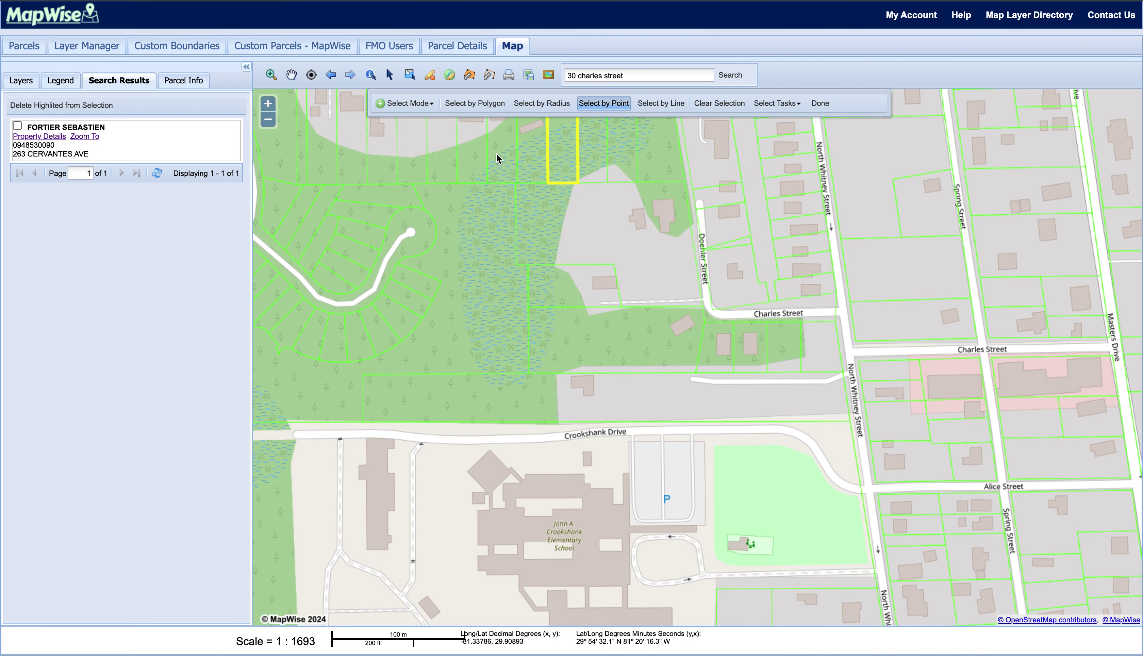
{"action": "left_click", "coordinate": [428, 156]}
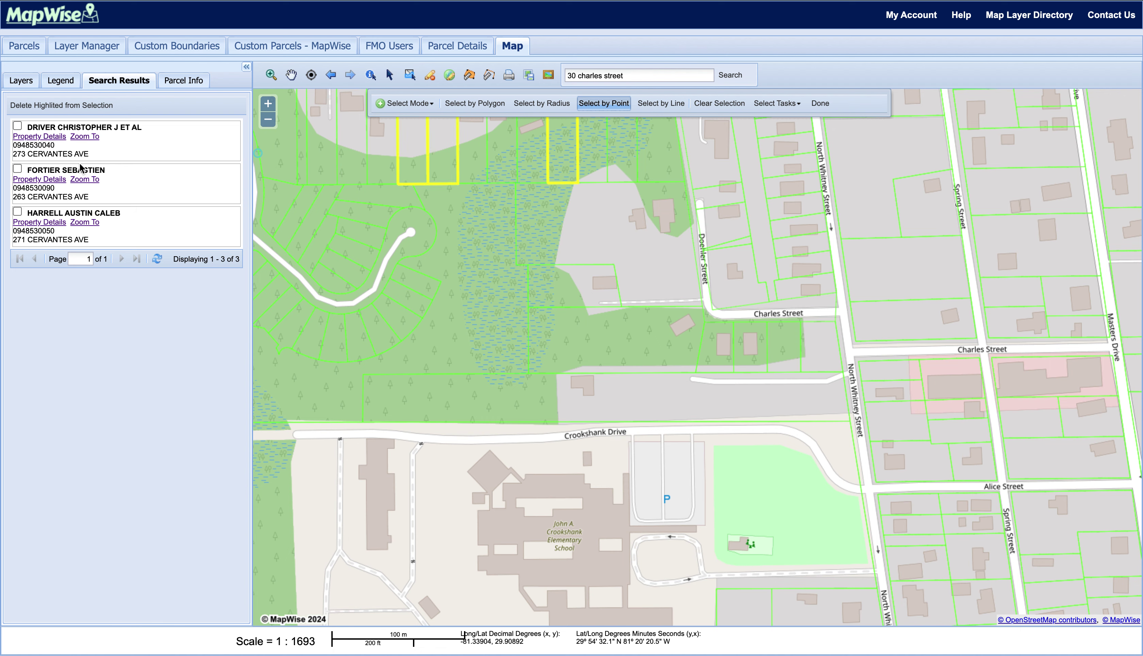
{"action": "left_click", "coordinate": [463, 274]}
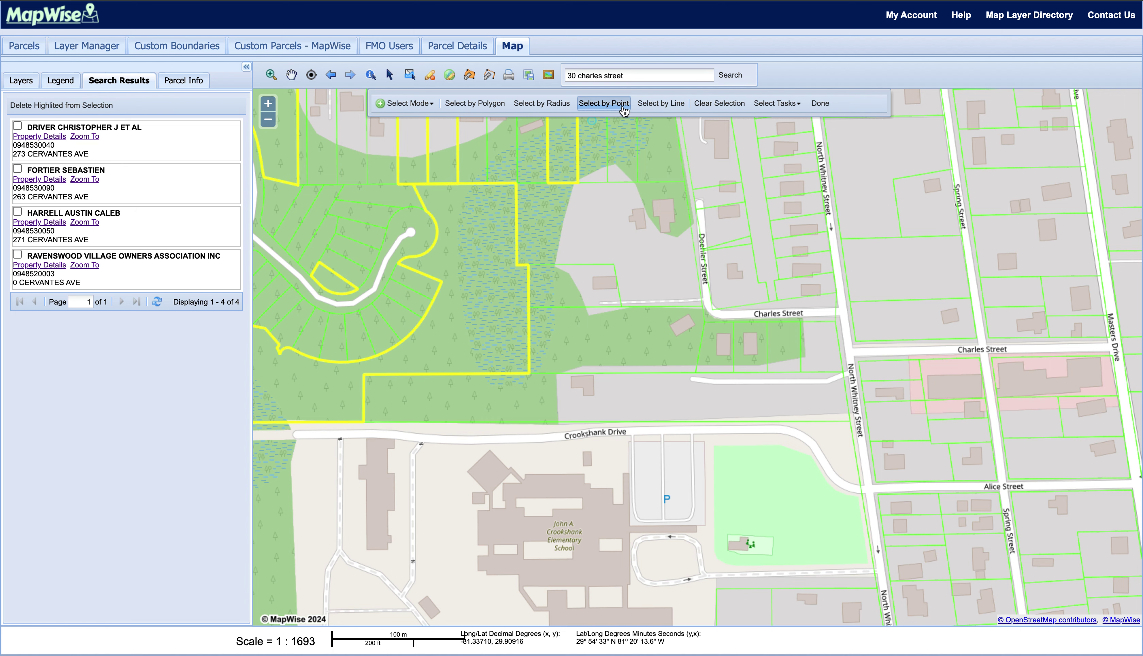
- Pan to view the selected parcels, clear the selection and switch to the Drawing Tools
{"action": "left_click", "coordinate": [657, 108]}
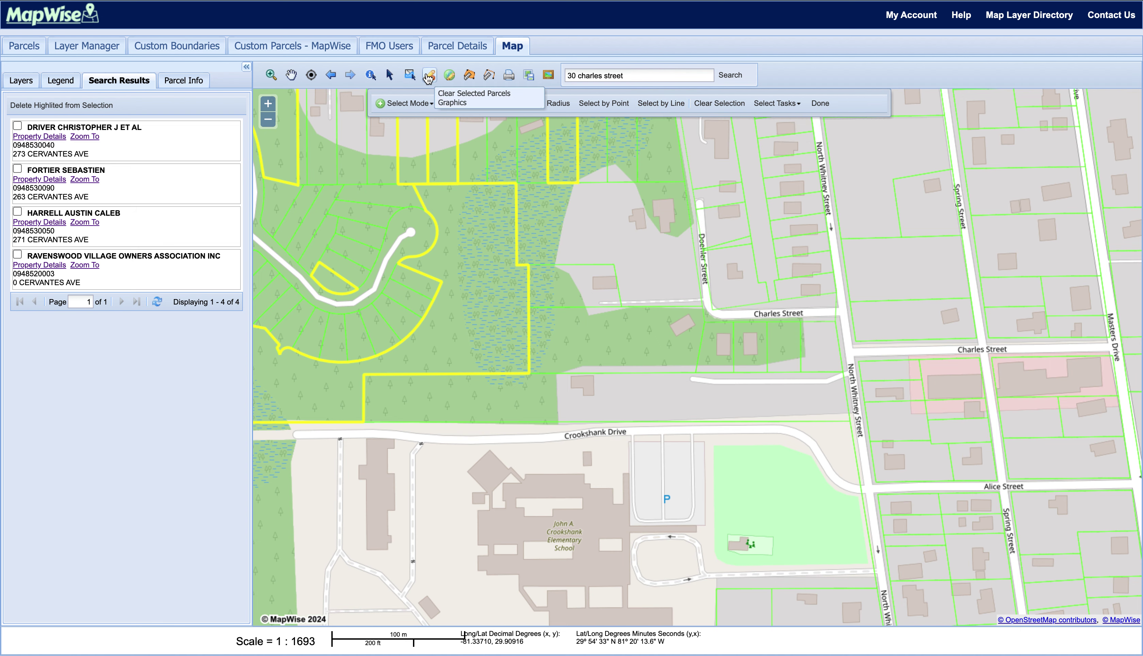
{"action": "left_click_drag", "start_coordinate": [449, 168], "coordinate": [547, 293]}
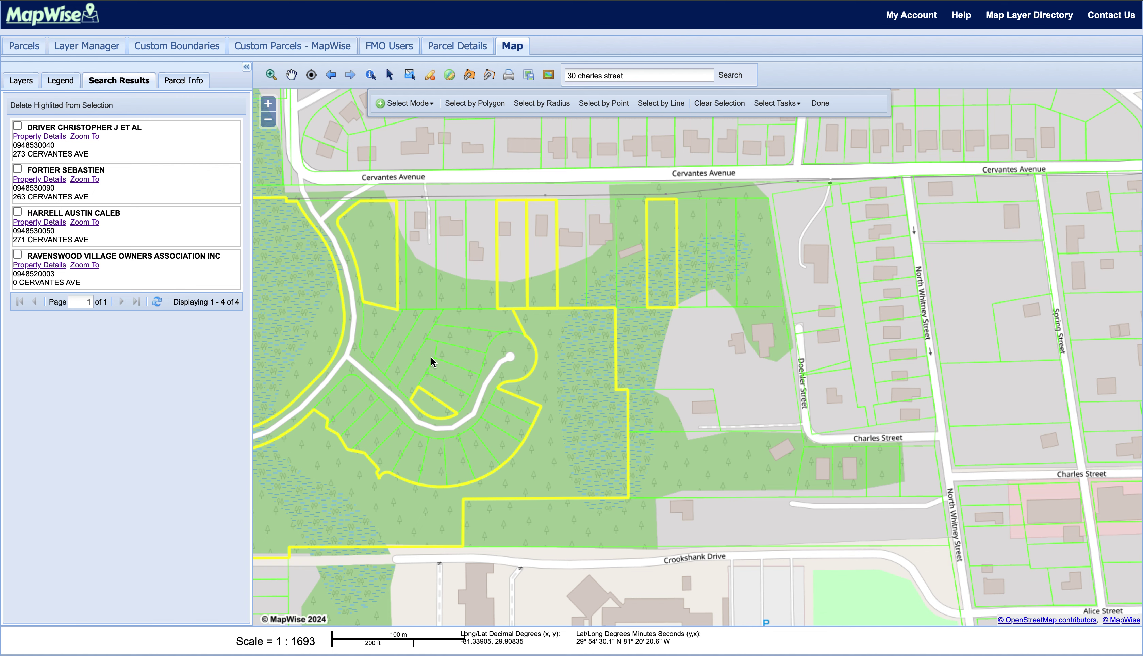
{"action": "left_click_drag", "start_coordinate": [328, 314], "coordinate": [489, 295]}
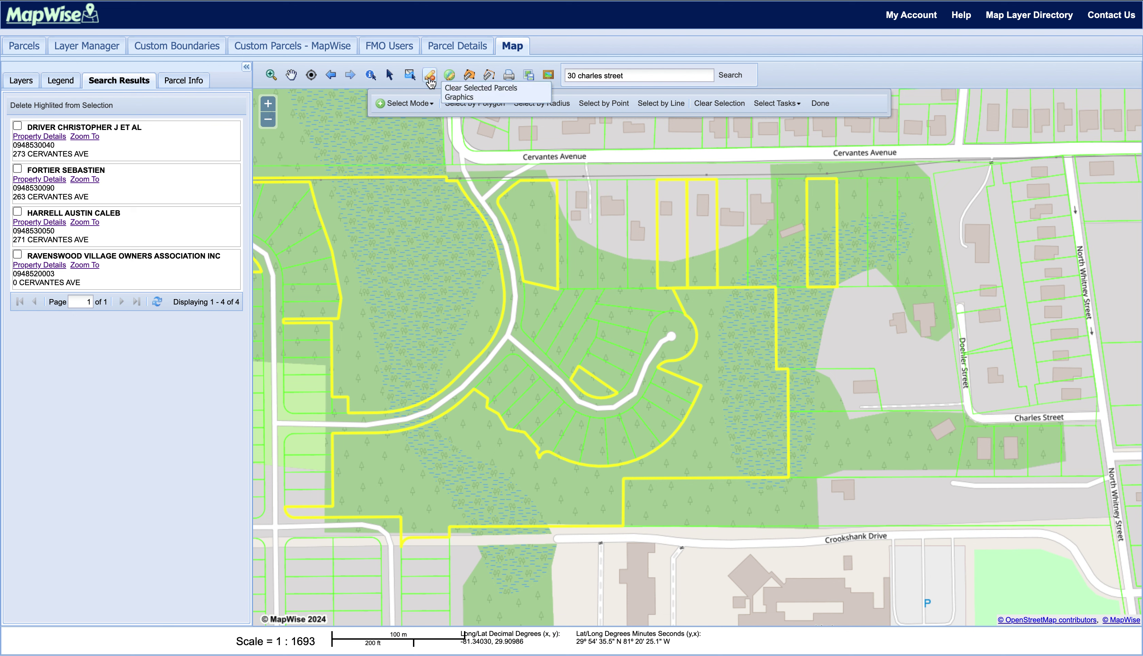
{"action": "left_click", "coordinate": [430, 78]}
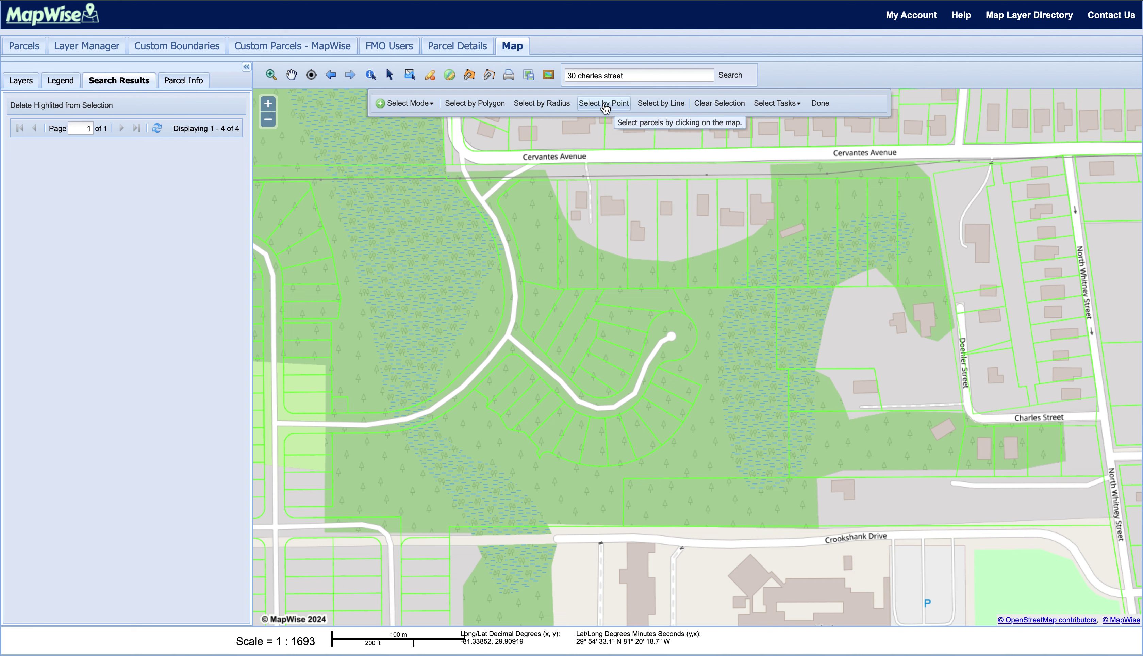
{"action": "left_click", "coordinate": [820, 105]}
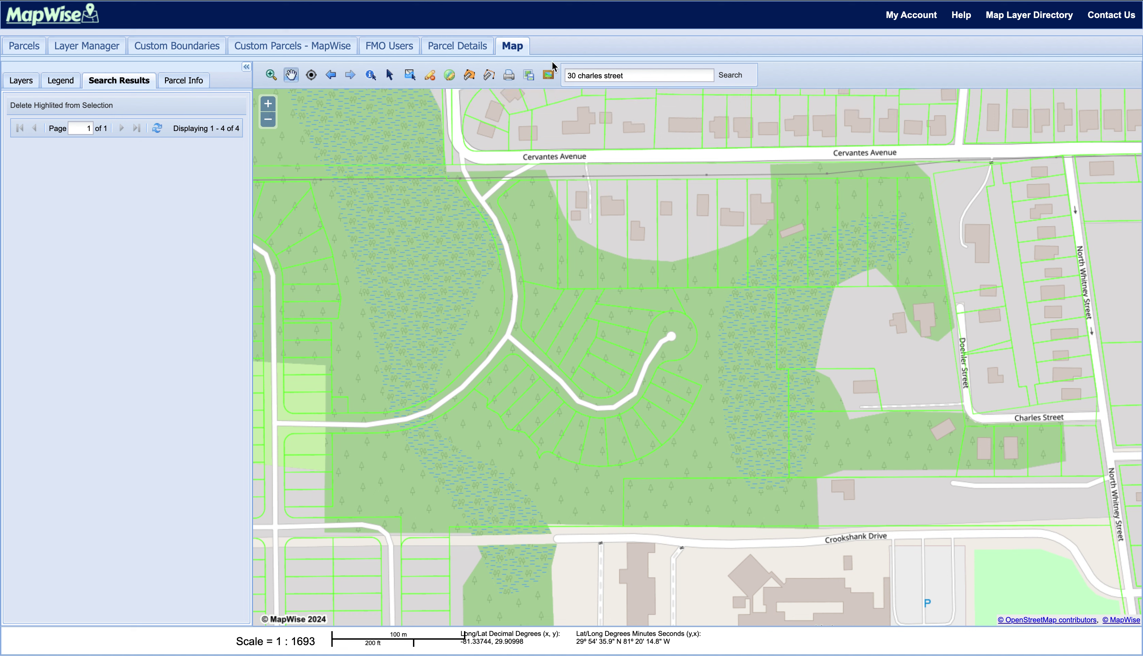
{"action": "left_click", "coordinate": [450, 75]}
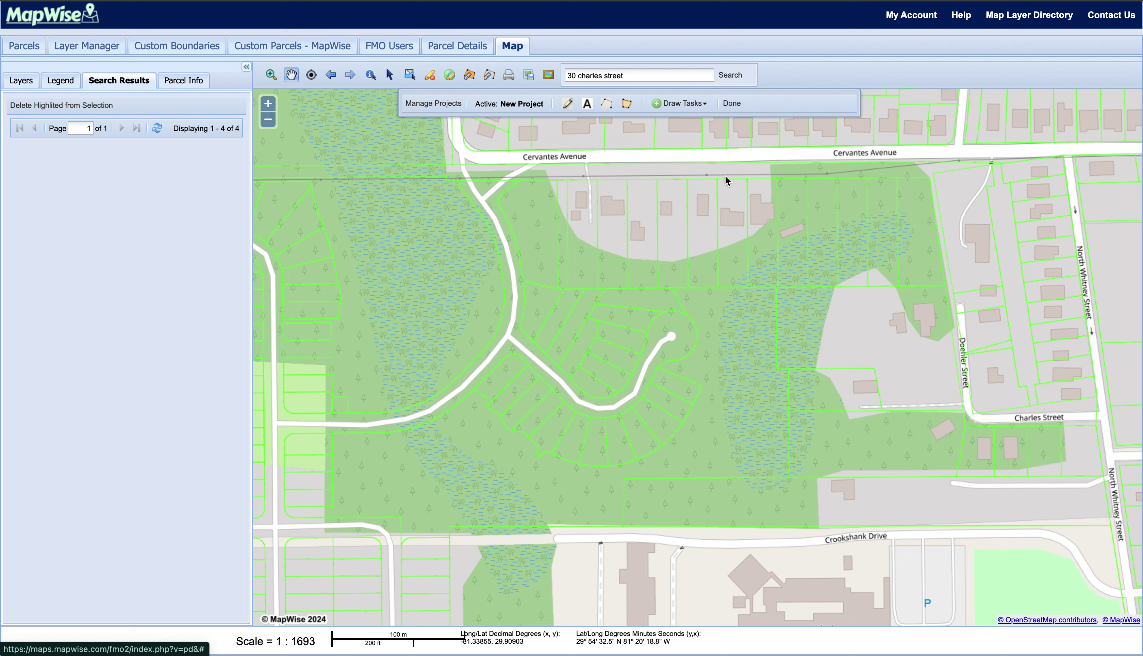
- Trace the four corners of the lot south of Cervantes Avenue for 0.73 ac (31,724 sq ft), then clear it
{"action": "left_click", "coordinate": [731, 104]}
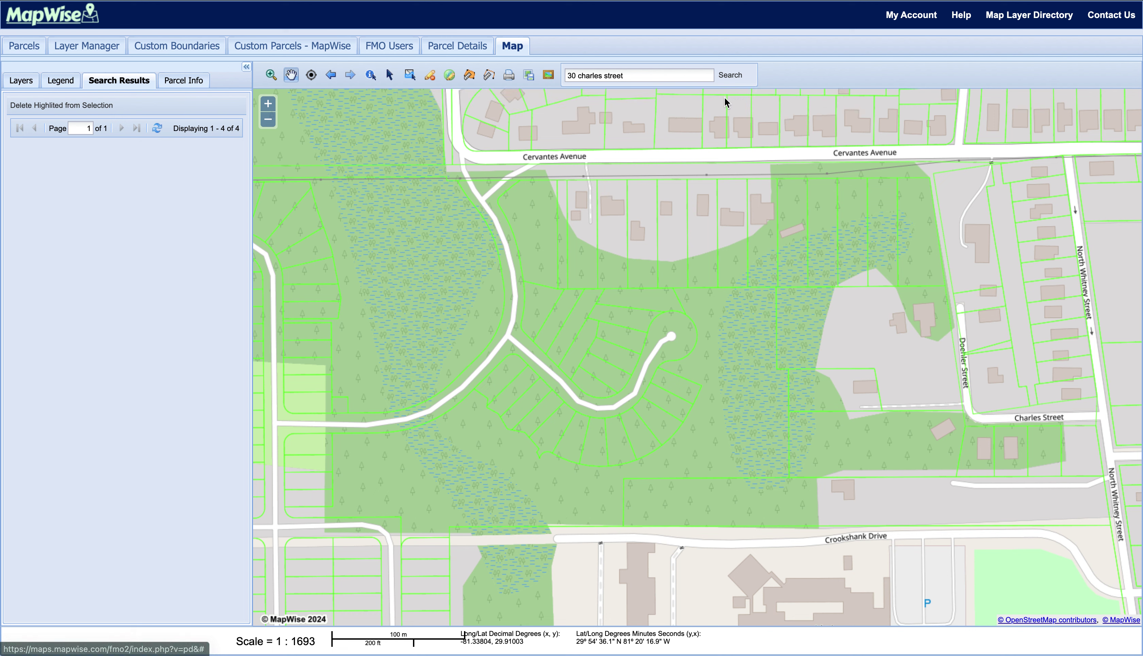
{"action": "left_click", "coordinate": [469, 77]}
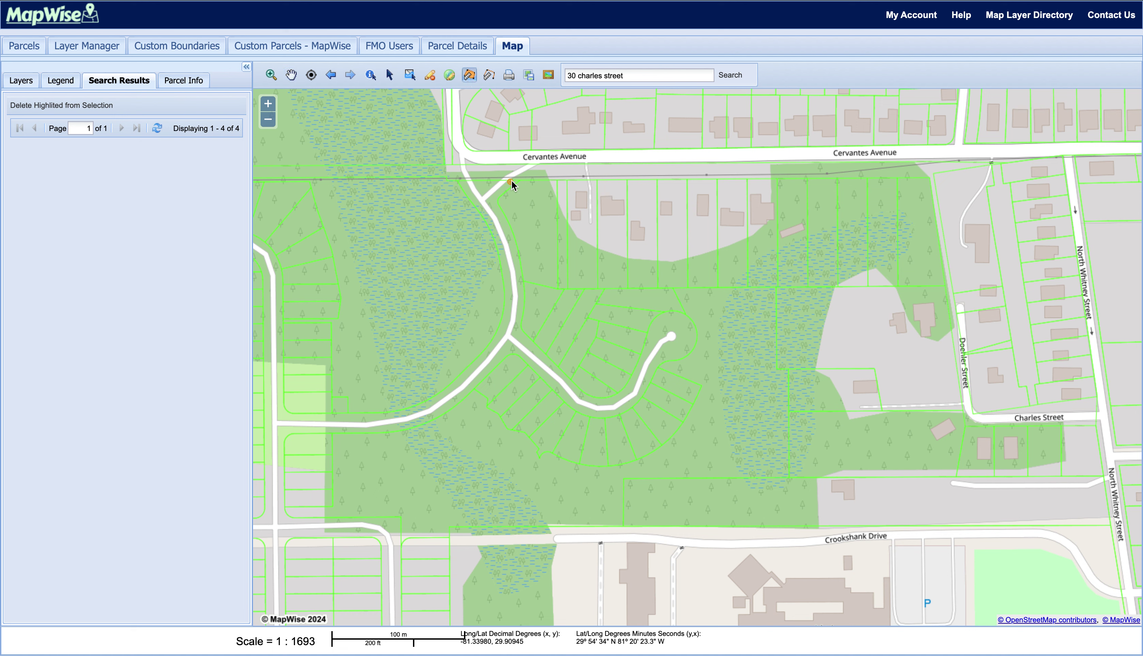
{"action": "left_click", "coordinate": [520, 180]}
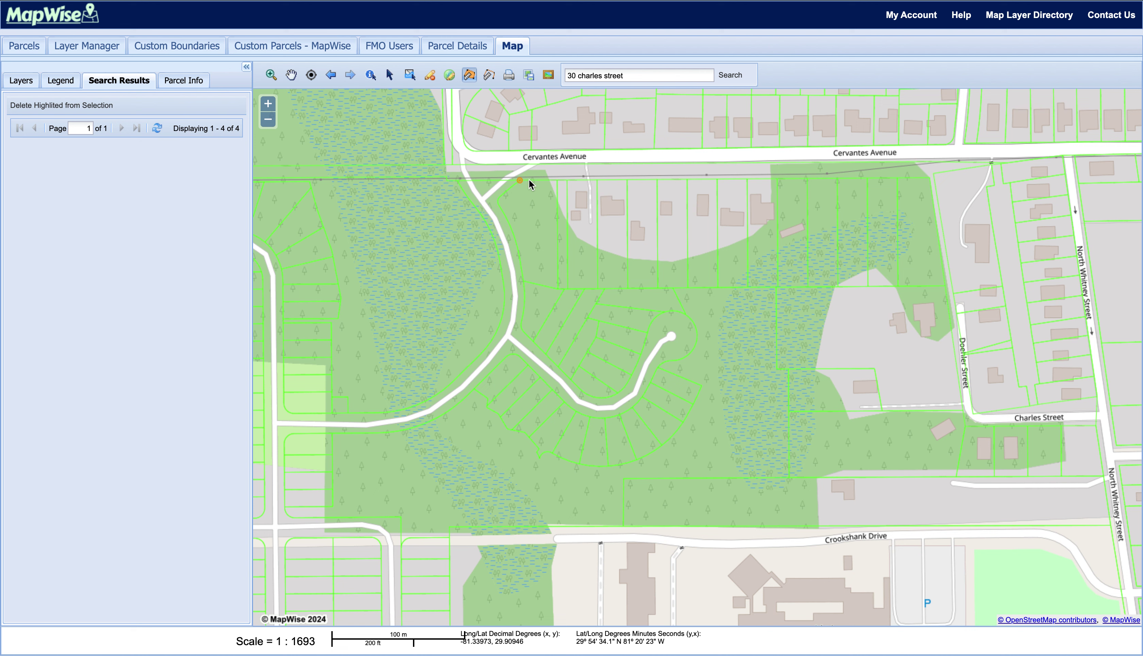
{"action": "left_click", "coordinate": [558, 180]}
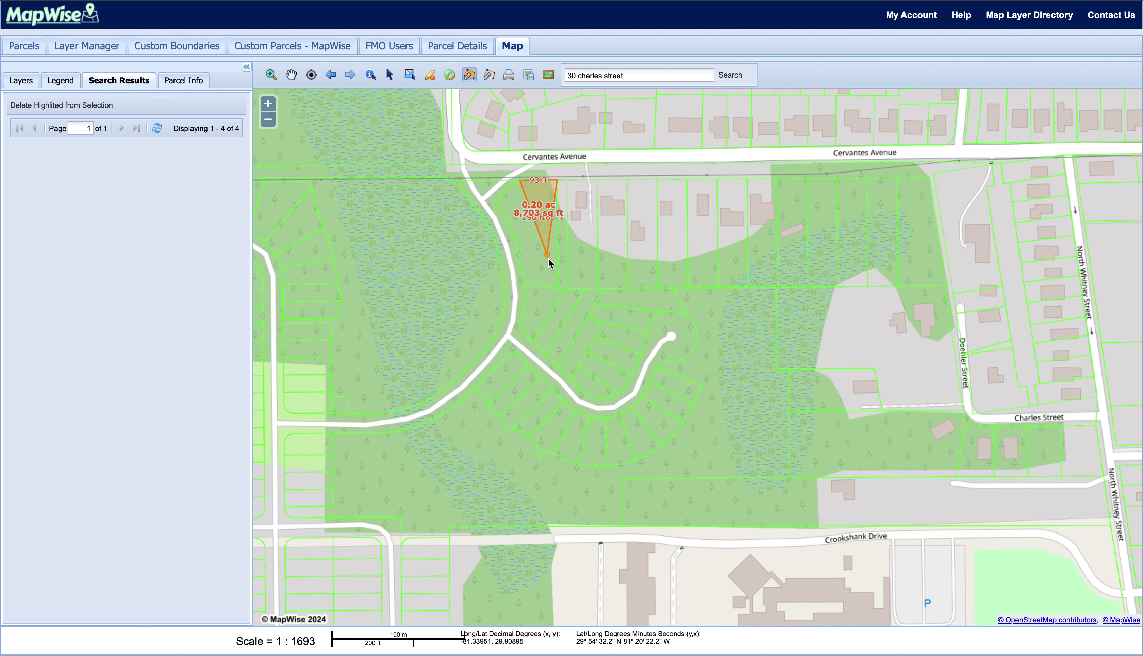
{"action": "left_click", "coordinate": [559, 290]}
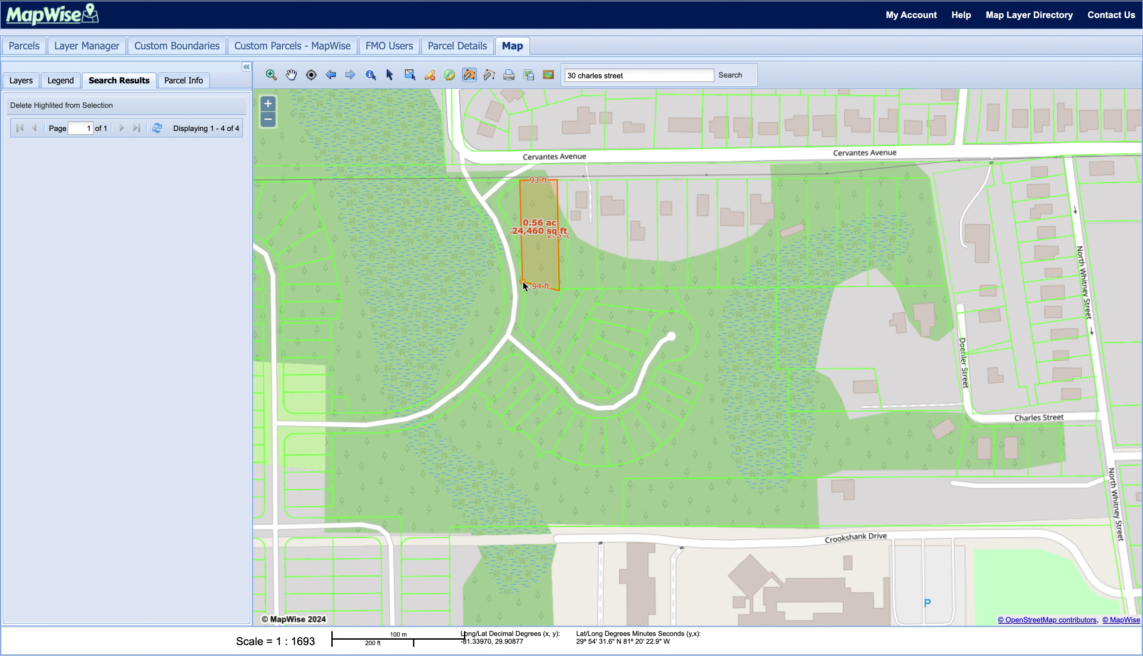
{"action": "left_click", "coordinate": [522, 282]}
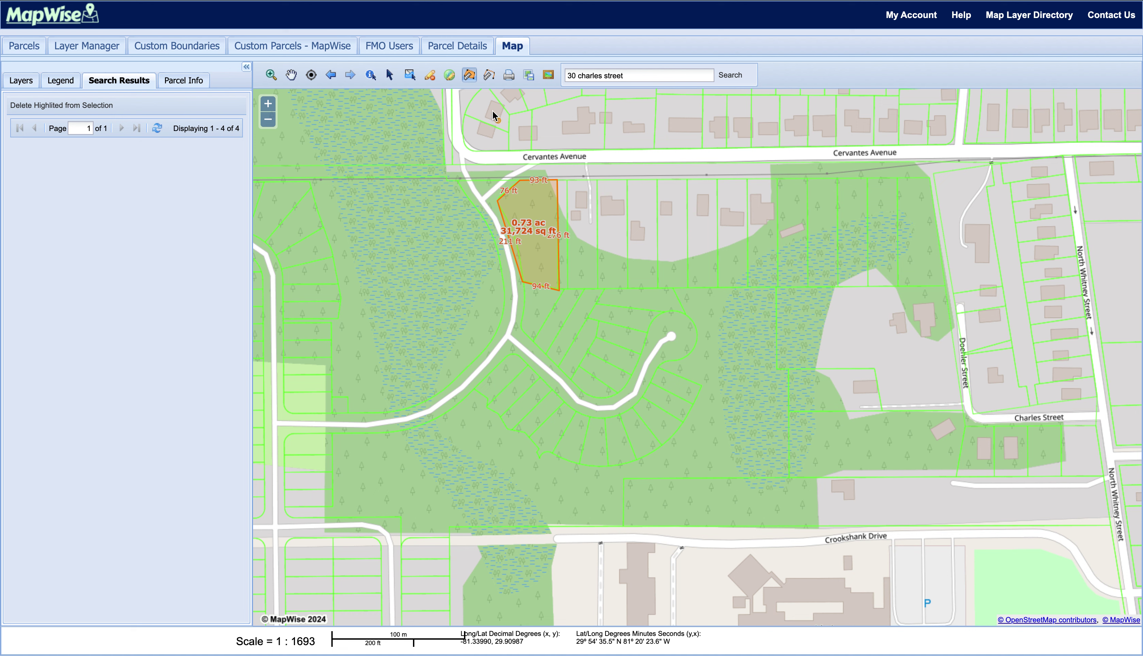
{"action": "left_click", "coordinate": [468, 78]}
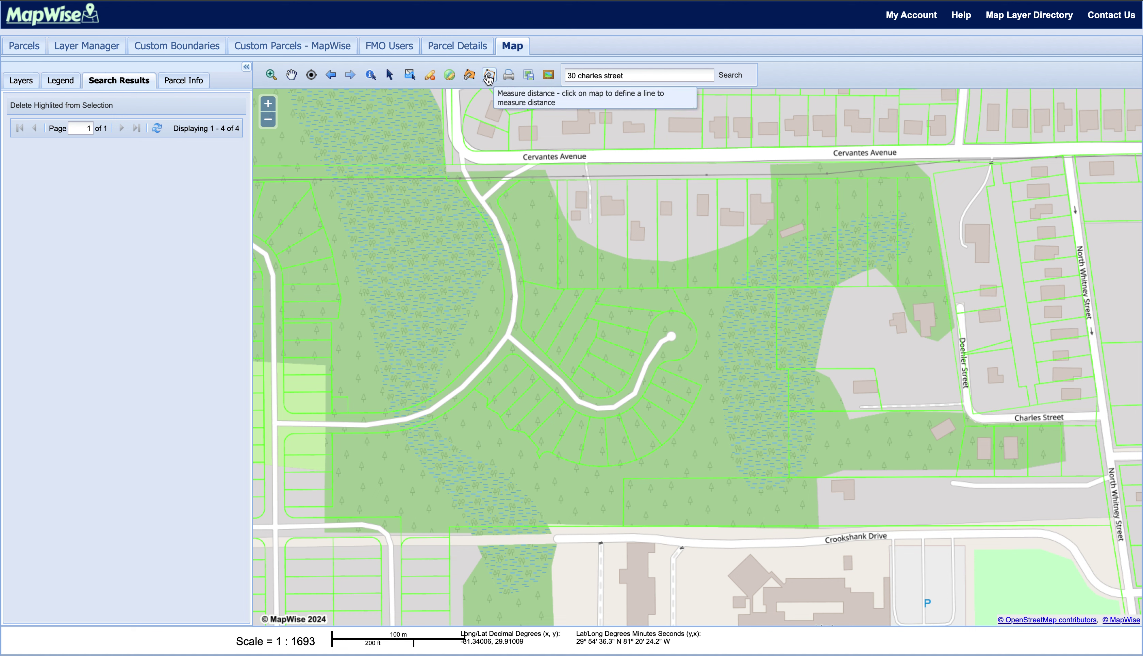
- Measure a four-segment 2,997-ft distance line from west of the road bend toward Charles Street, then clear it
{"action": "left_click", "coordinate": [489, 78]}
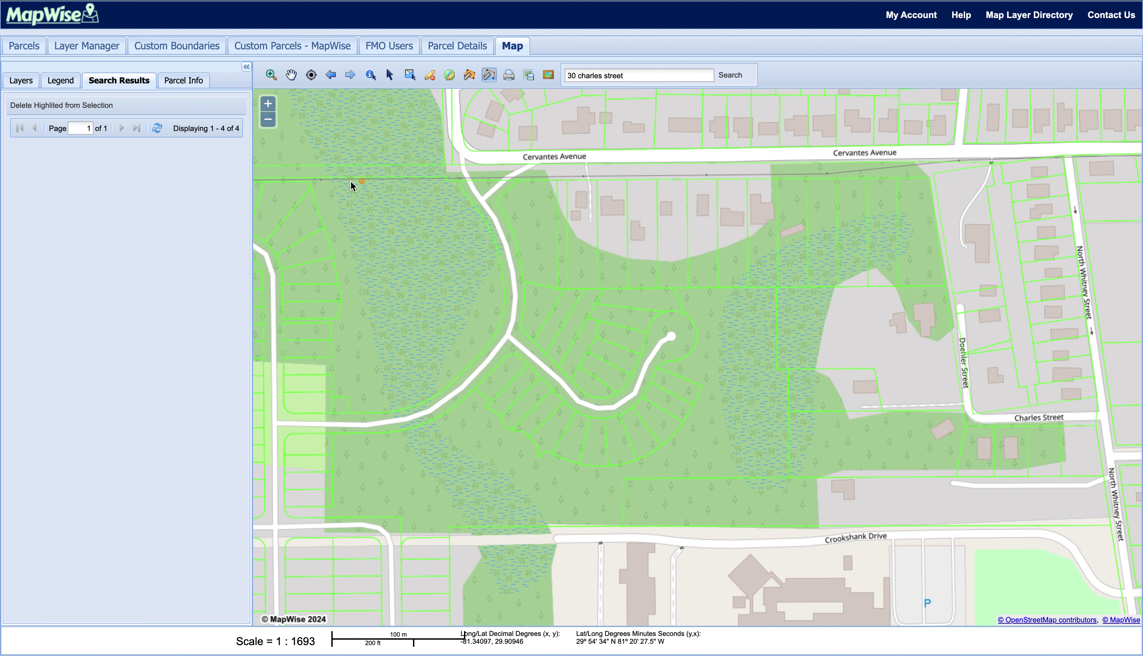
{"action": "left_click", "coordinate": [307, 180]}
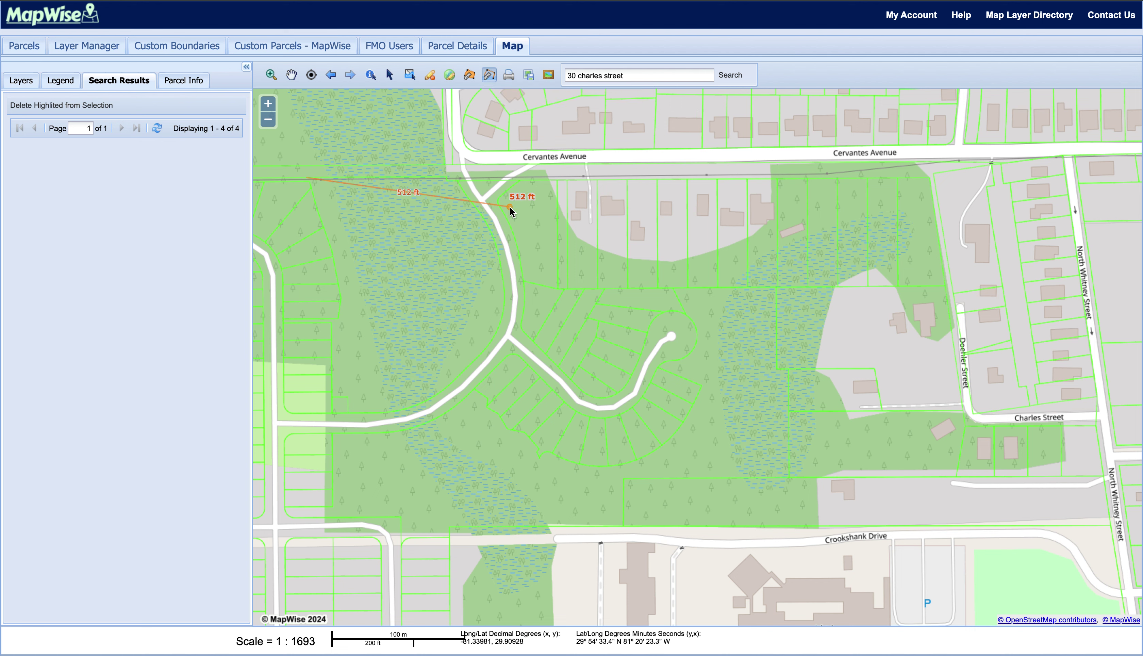
{"action": "left_click", "coordinate": [449, 177]}
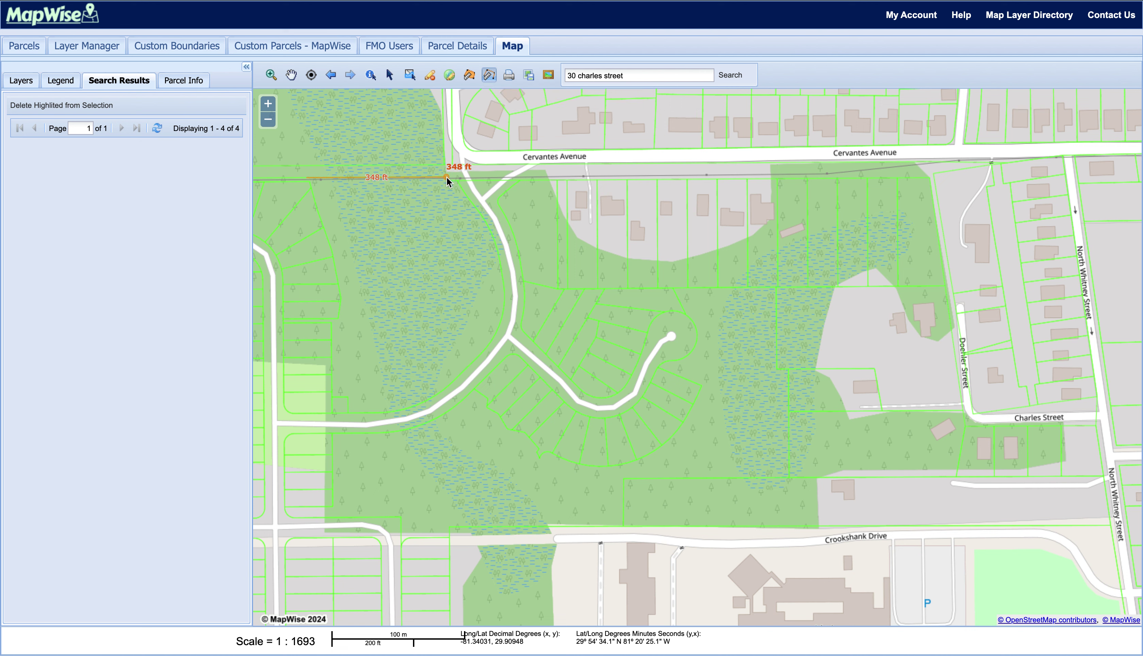
{"action": "left_click", "coordinate": [512, 297]}
{"action": "left_click", "coordinate": [350, 494]}
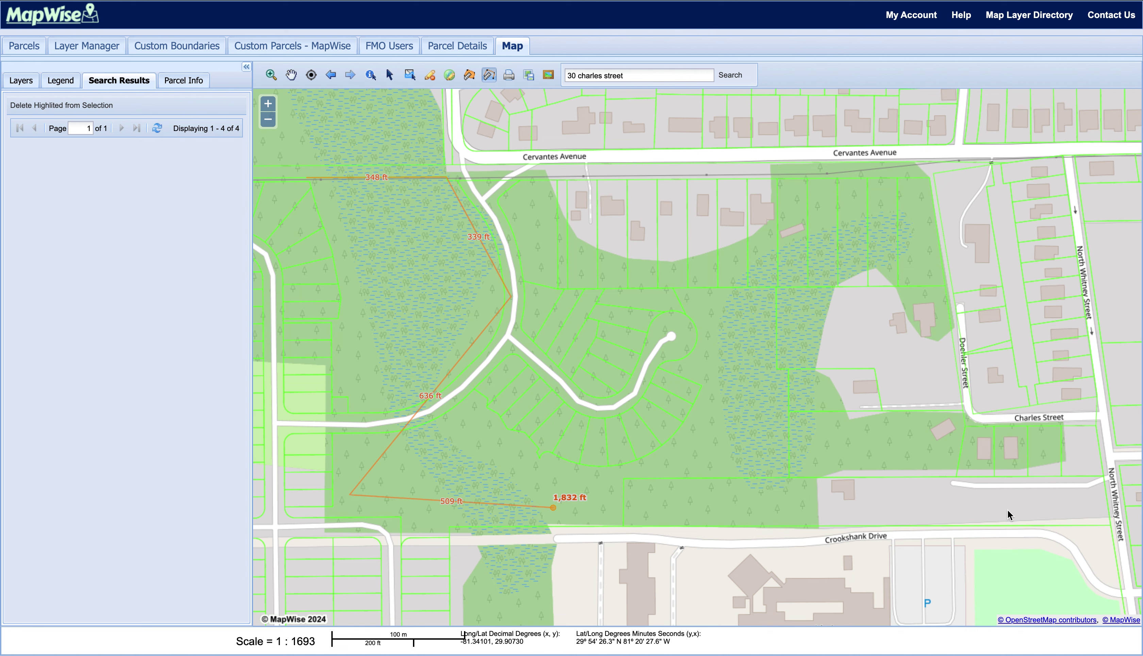
{"action": "double_click", "coordinate": [1019, 481]}
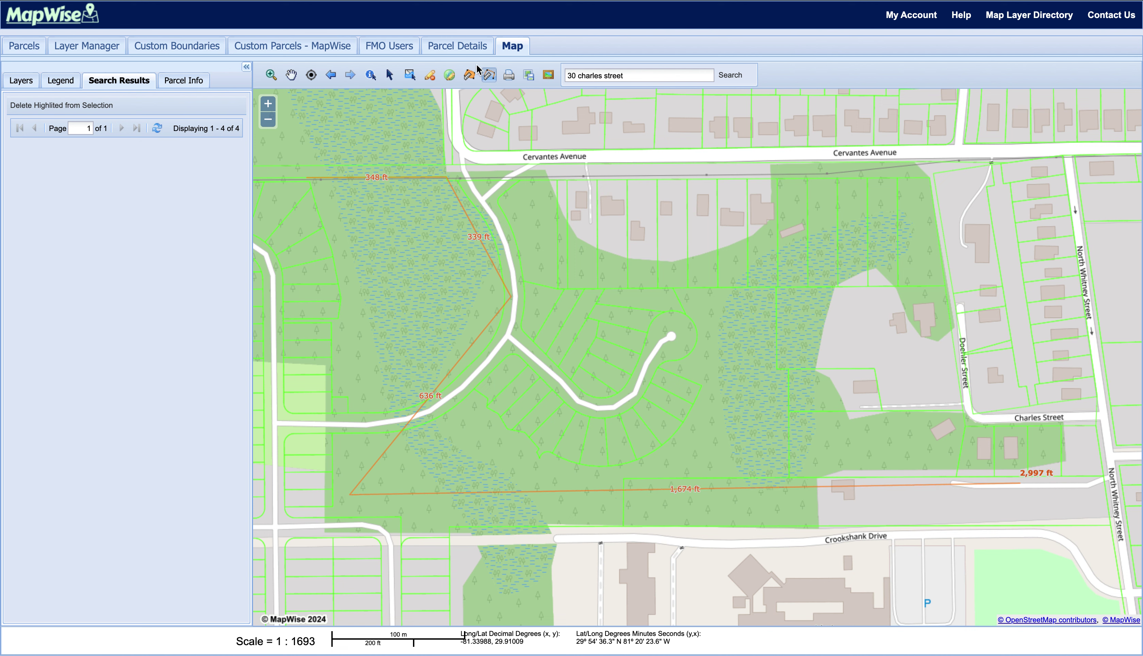
{"action": "left_click", "coordinate": [489, 75]}
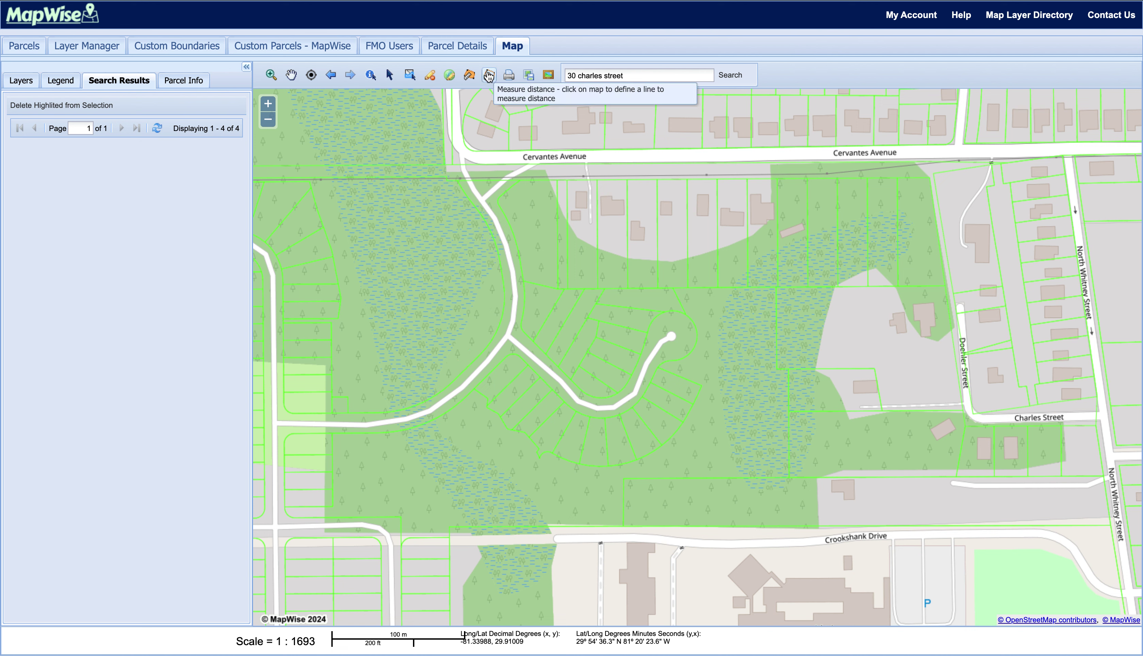
{"action": "left_click", "coordinate": [509, 76]}
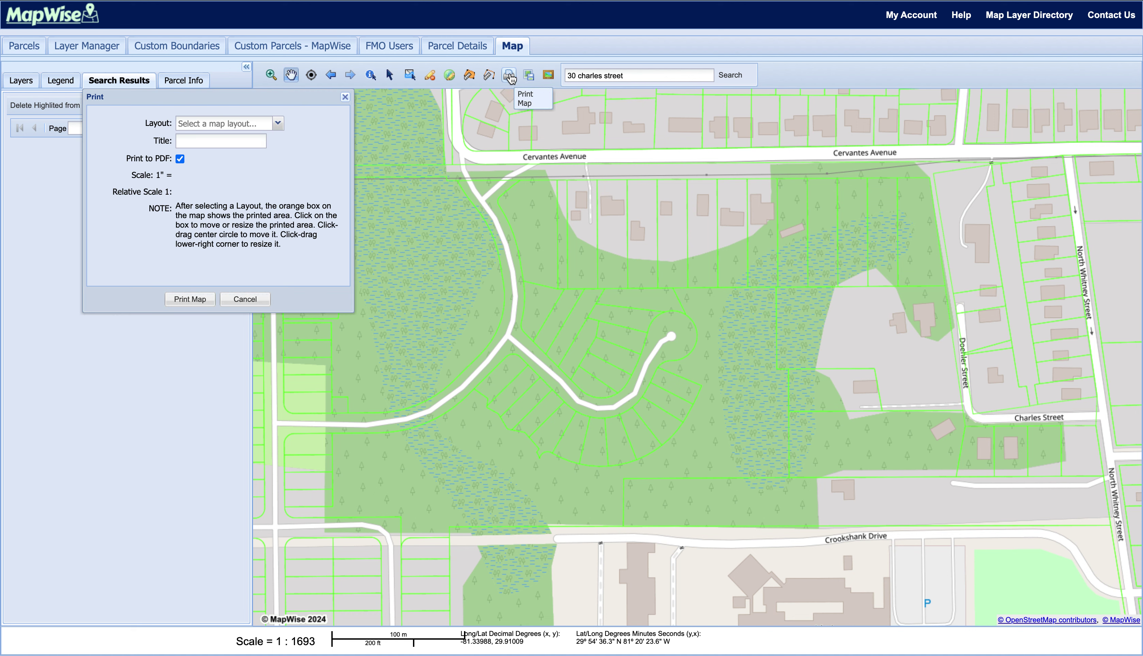
{"action": "left_click", "coordinate": [278, 126]}
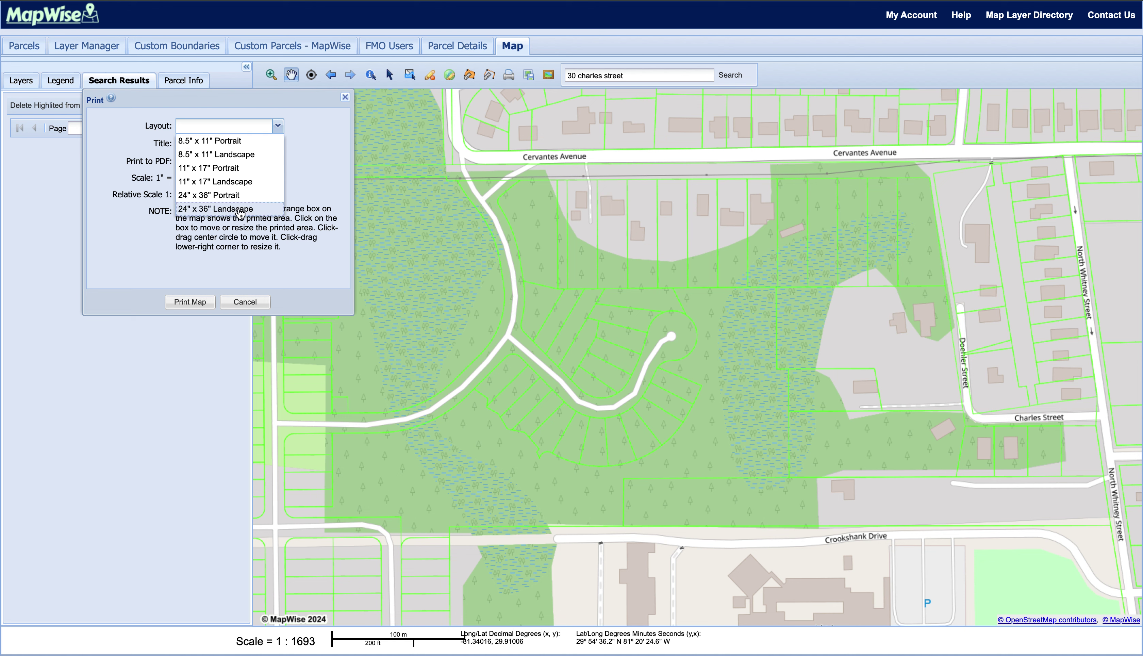
{"action": "left_click", "coordinate": [250, 142]}
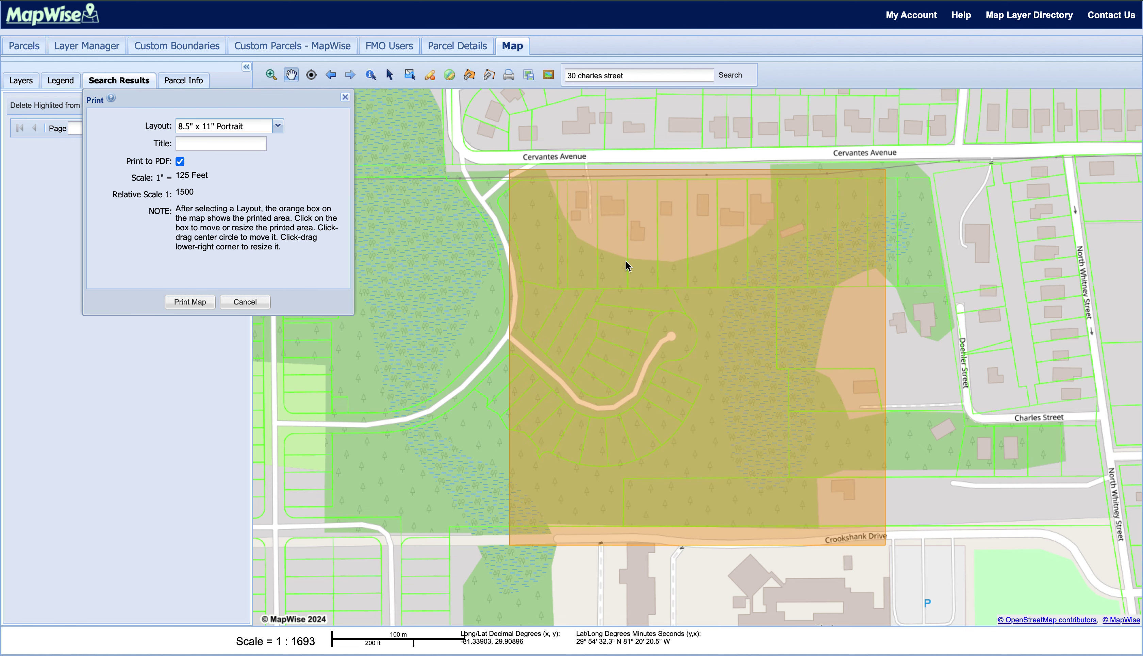
{"action": "left_click_drag", "start_coordinate": [626, 262], "coordinate": [512, 255]}
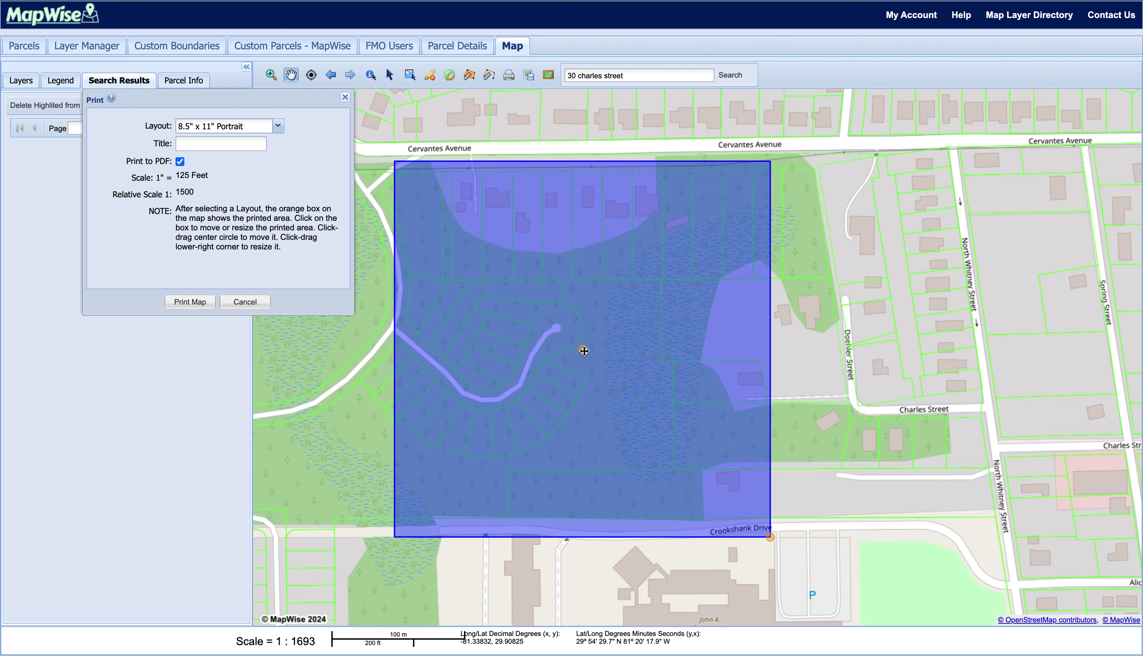
{"action": "left_click_drag", "start_coordinate": [580, 350], "coordinate": [620, 281]}
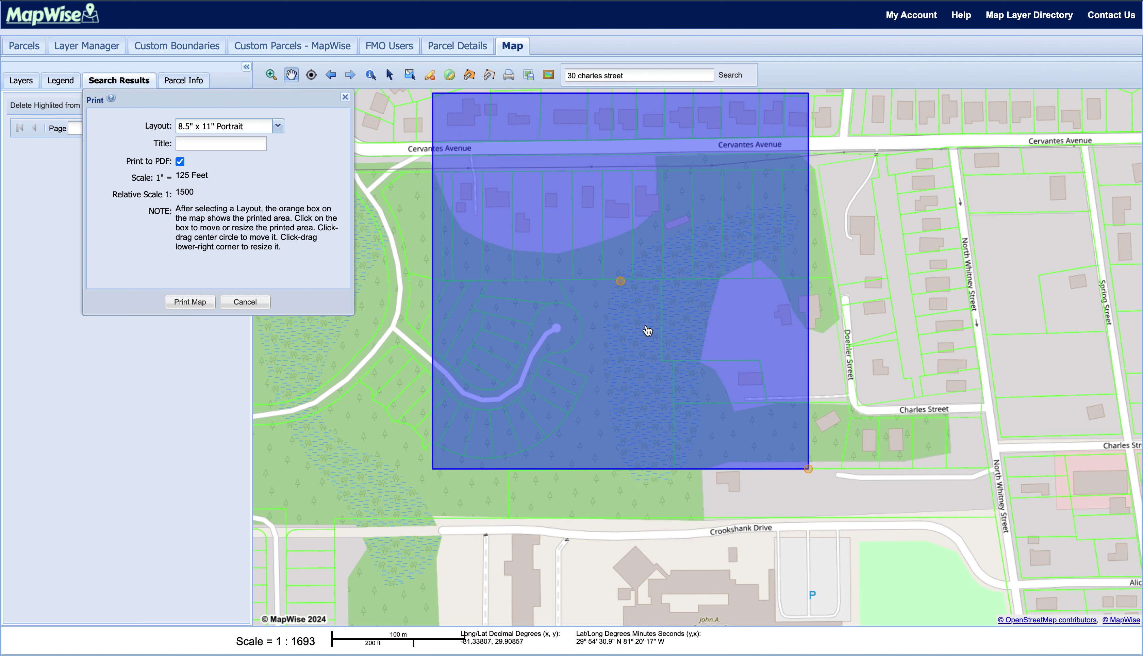
{"action": "left_click_drag", "start_coordinate": [816, 475], "coordinate": [885, 544]}
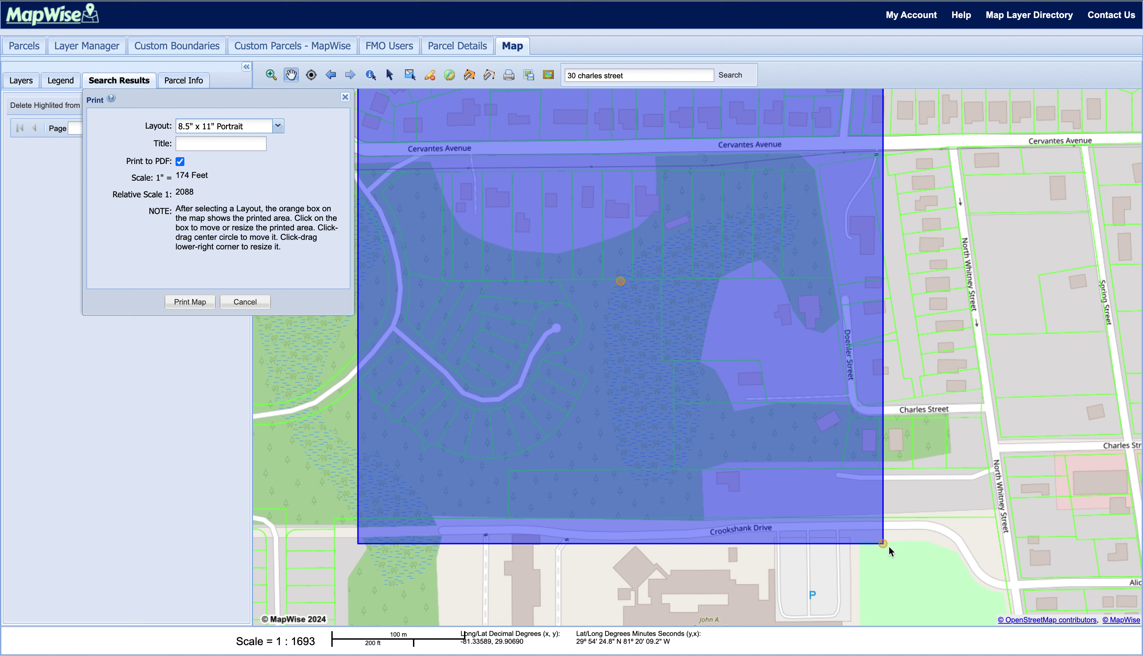
{"action": "left_click_drag", "start_coordinate": [884, 544], "coordinate": [911, 575]}
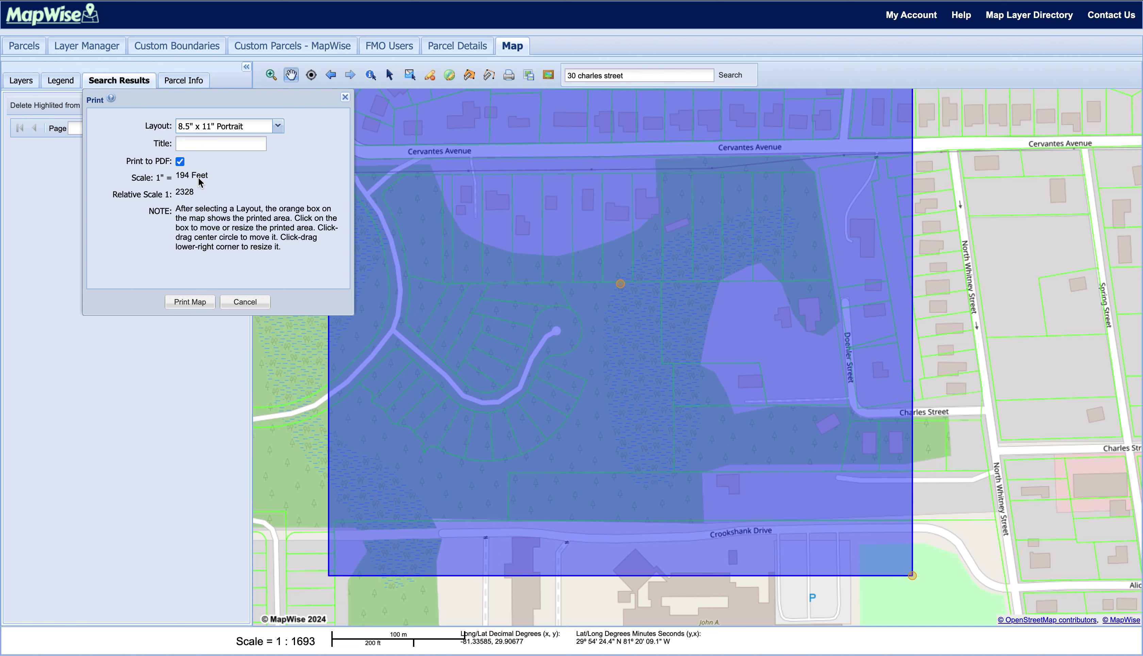
{"action": "left_click_drag", "start_coordinate": [488, 166], "coordinate": [518, 166]}
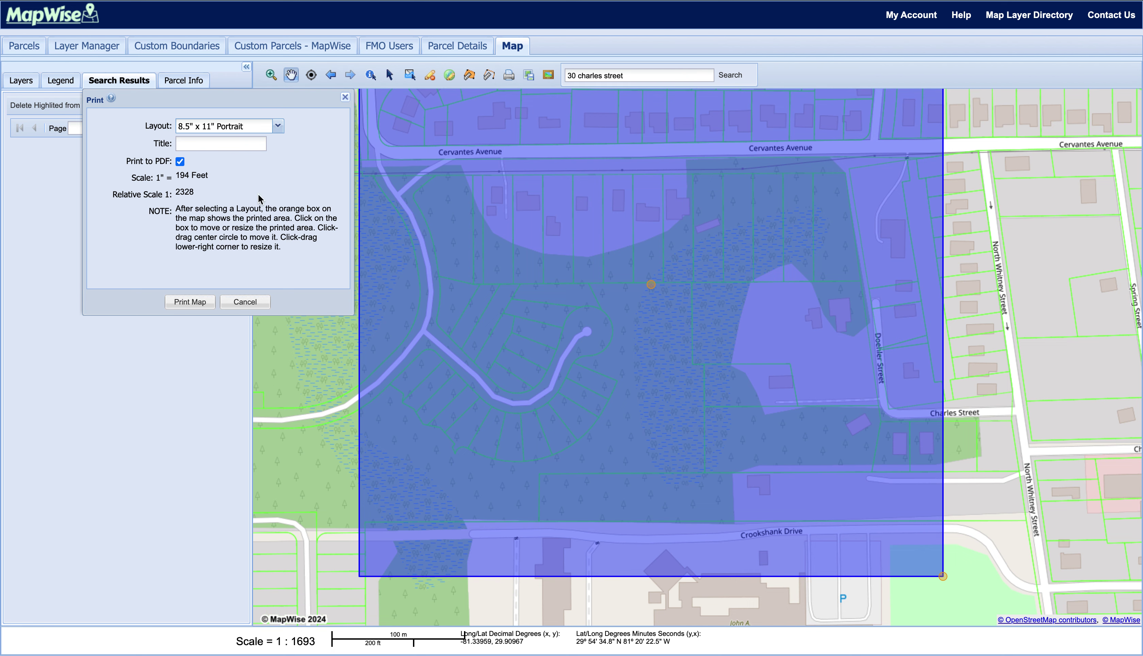
{"action": "left_click", "coordinate": [261, 305]}
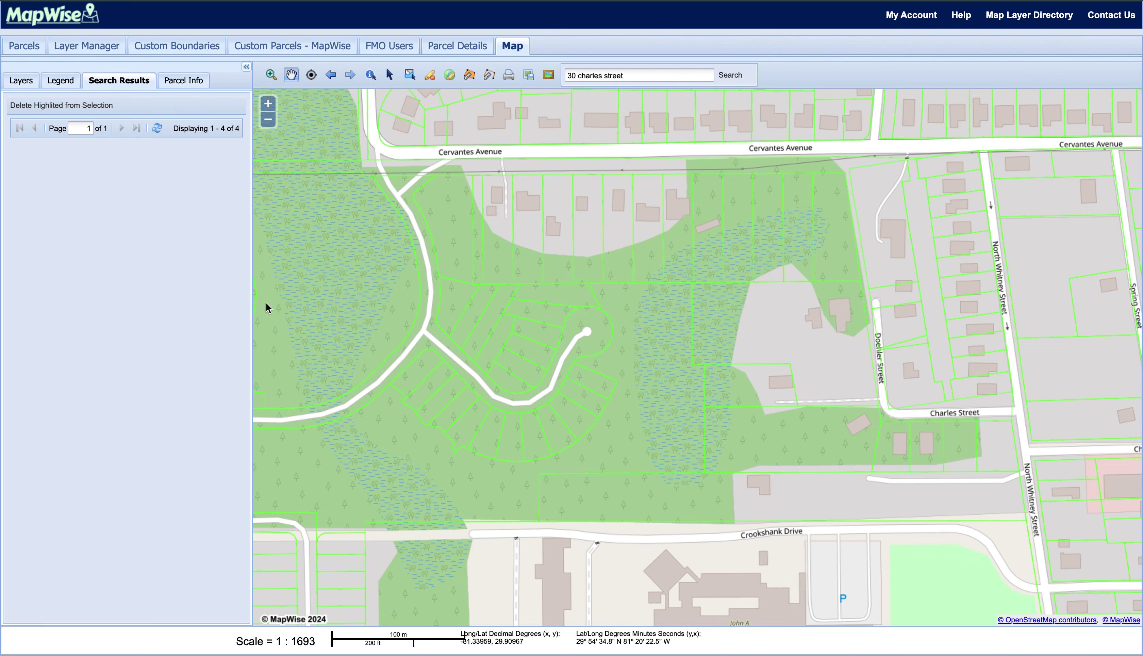
{"action": "left_click", "coordinate": [531, 84]}
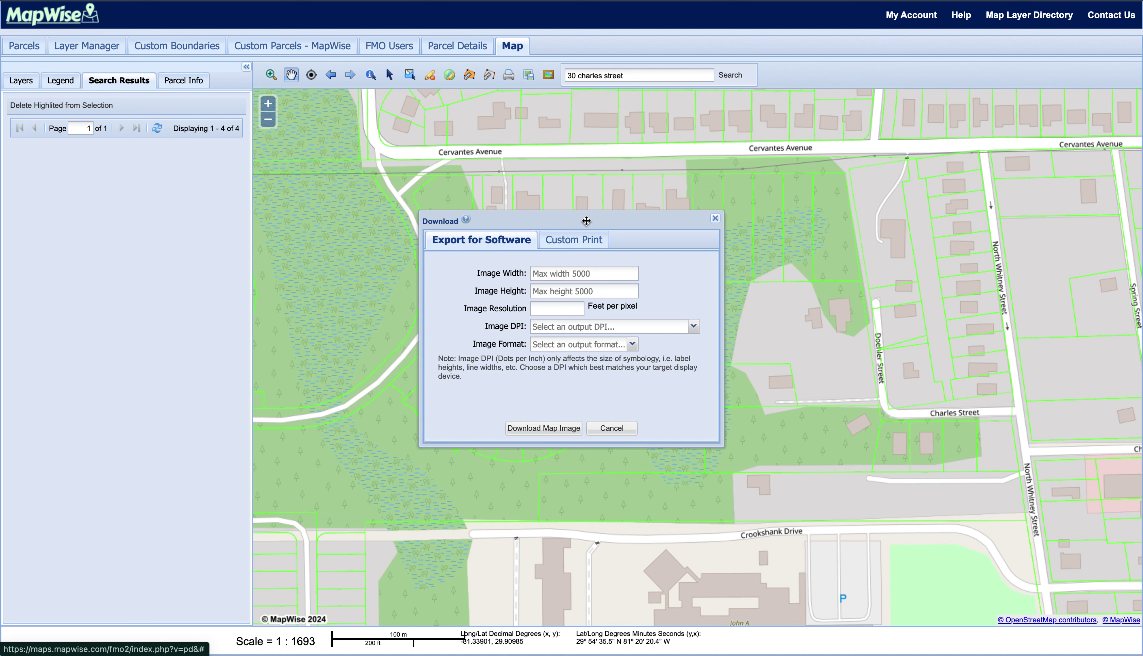
{"action": "left_click", "coordinate": [585, 241]}
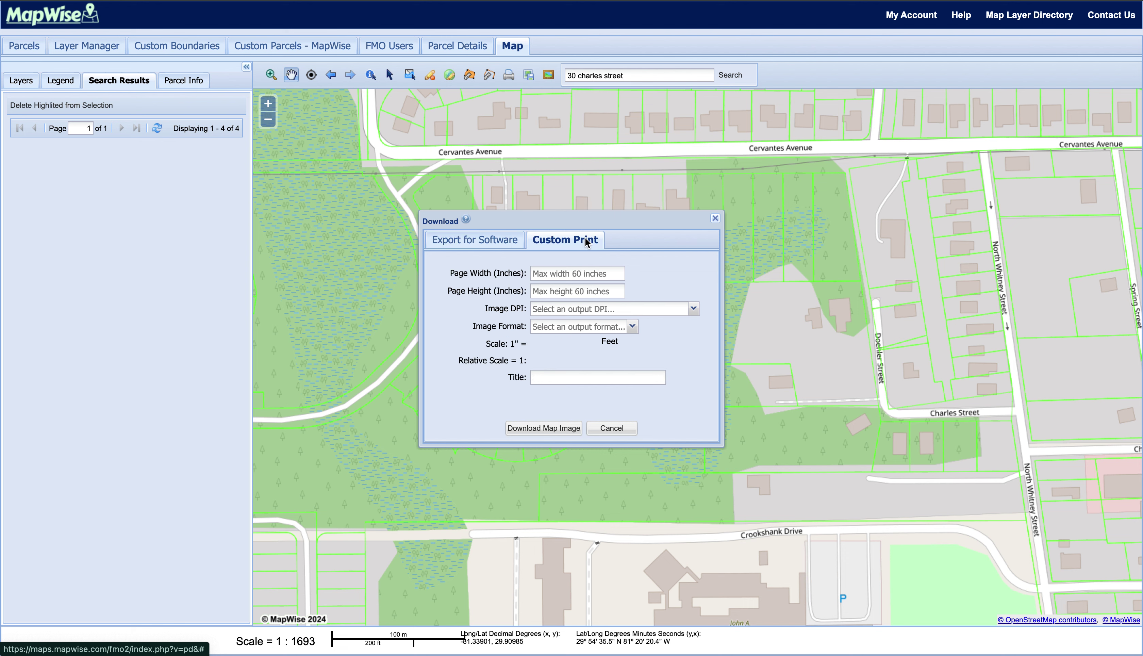
{"action": "left_click", "coordinate": [493, 239]}
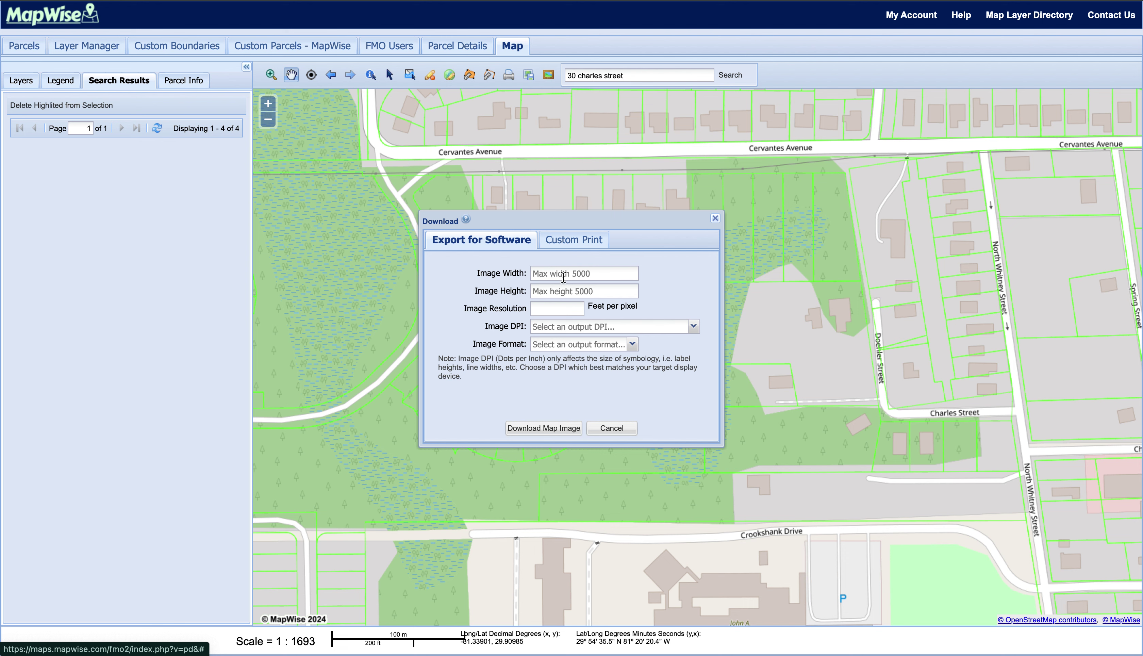
{"action": "left_click", "coordinate": [563, 275]}
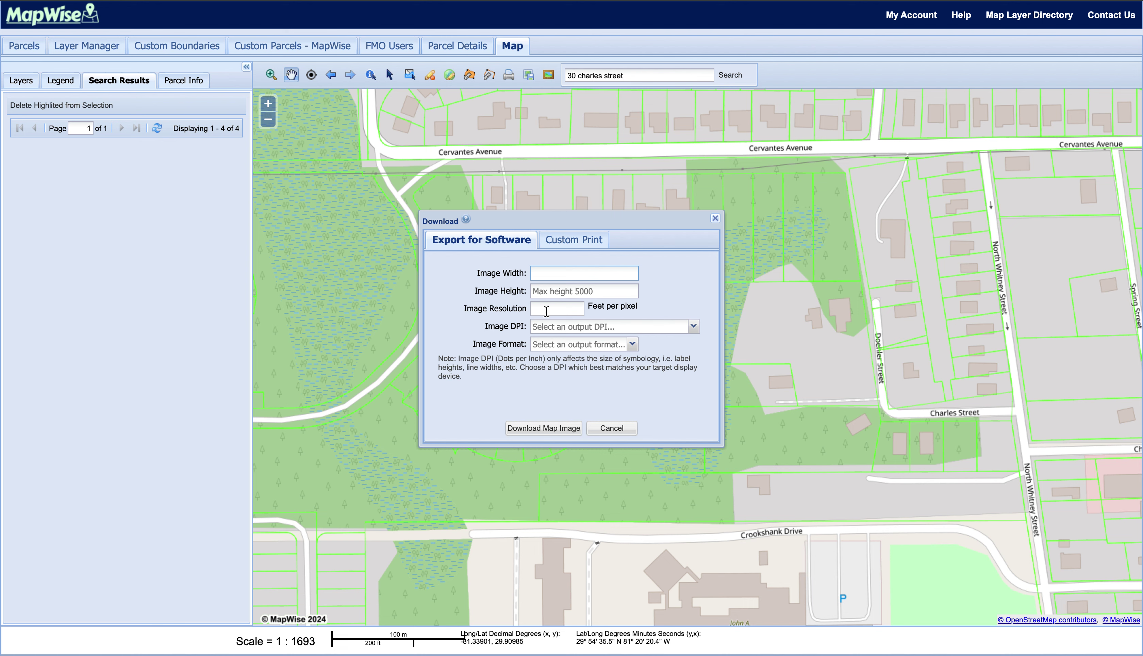
{"action": "left_click", "coordinate": [566, 327]}
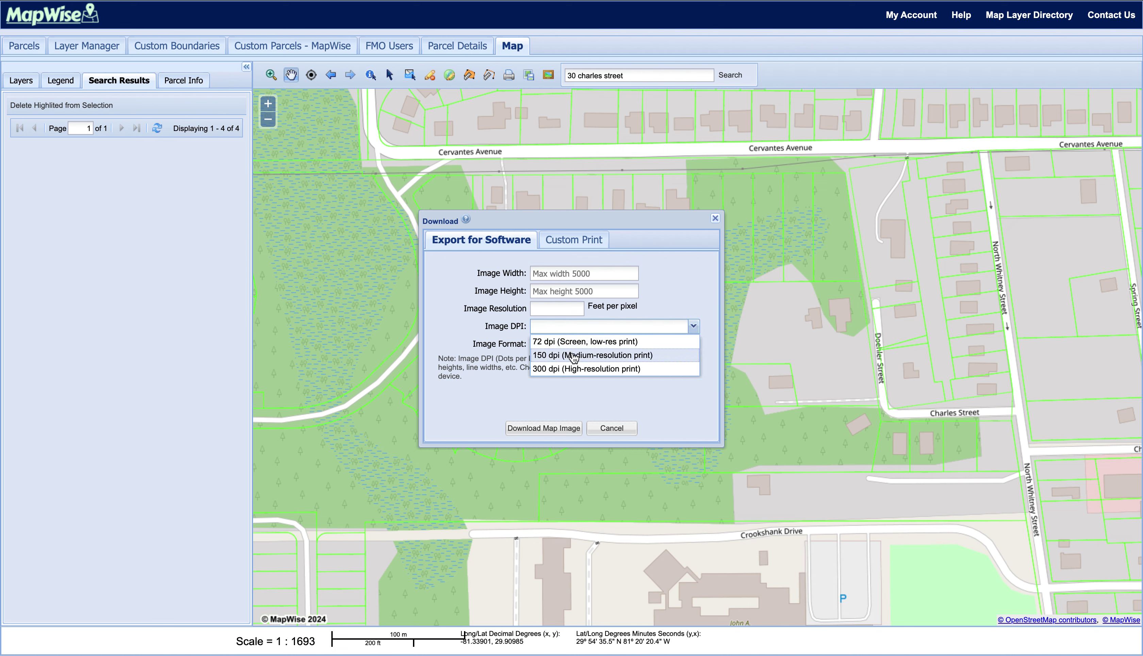
{"action": "left_click", "coordinate": [693, 326]}
{"action": "left_click", "coordinate": [607, 345]}
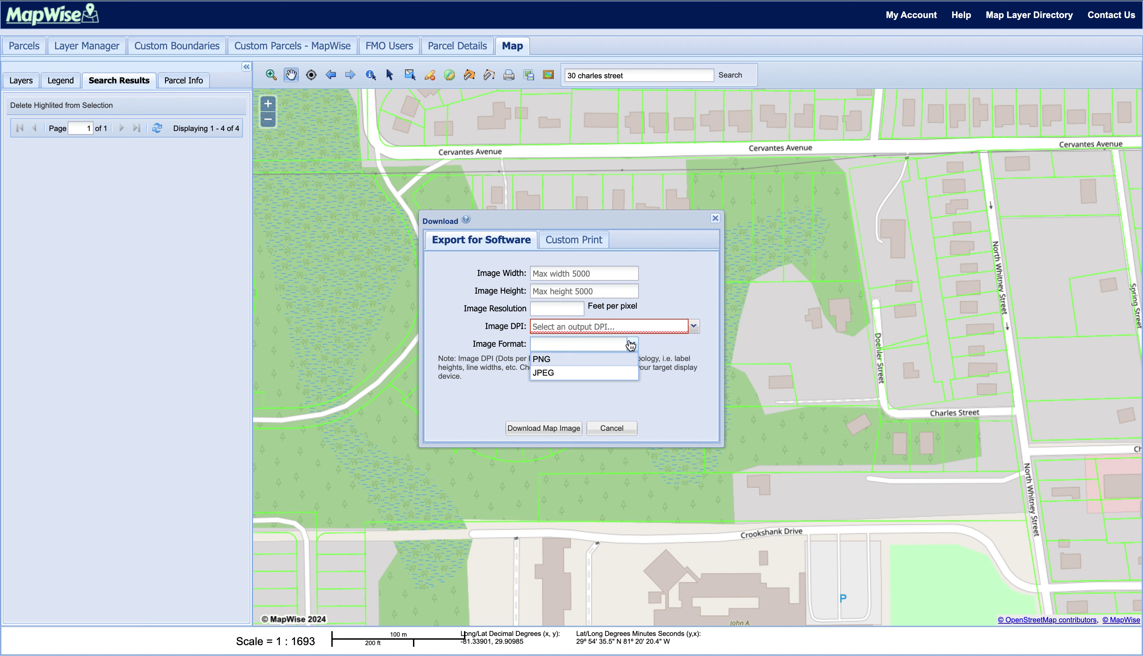
{"action": "left_click", "coordinate": [631, 344]}
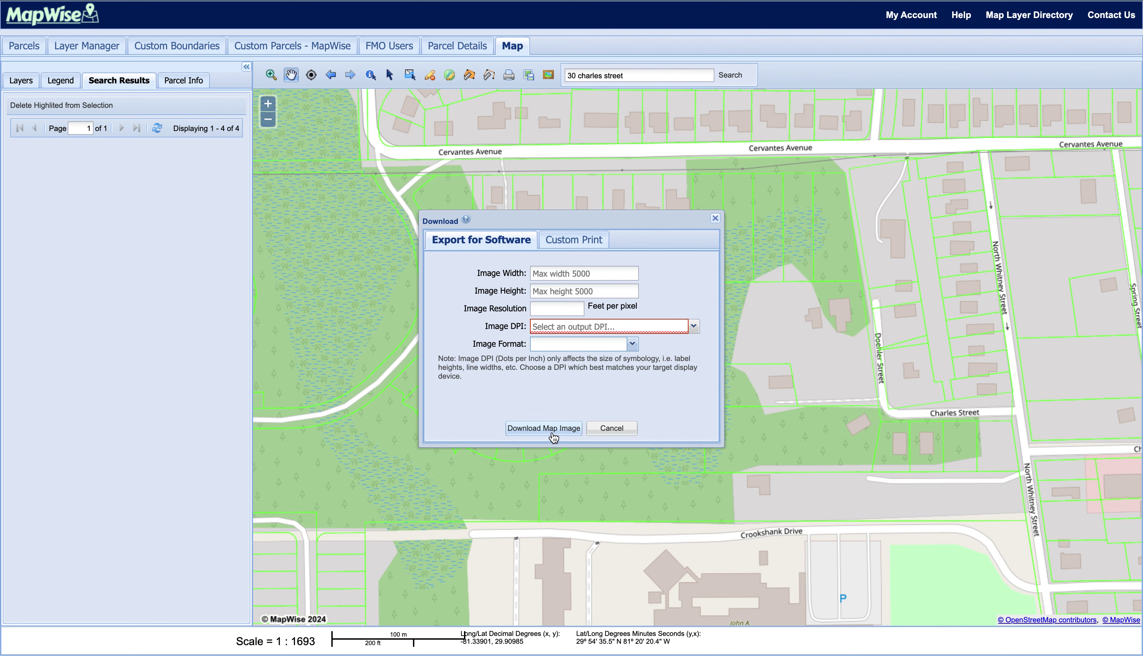
{"action": "left_click", "coordinate": [621, 430]}
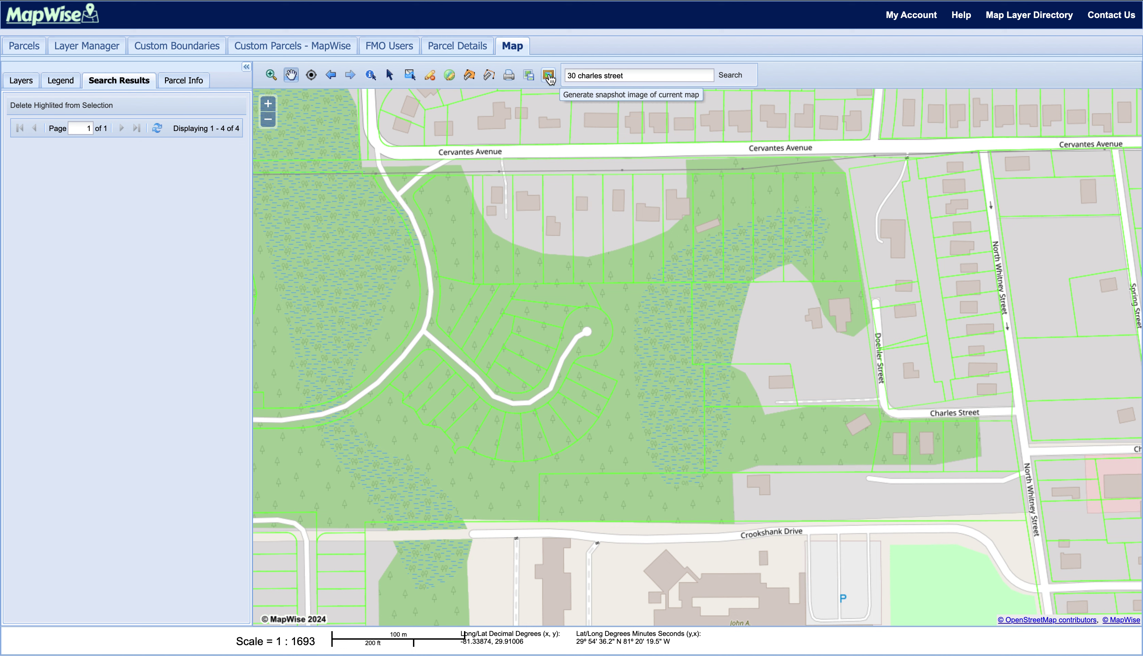
- Set the base layer to Aerials USA 2023 True Color and generate the aerial snapshot with legend and north arrow
{"action": "left_click", "coordinate": [548, 76]}
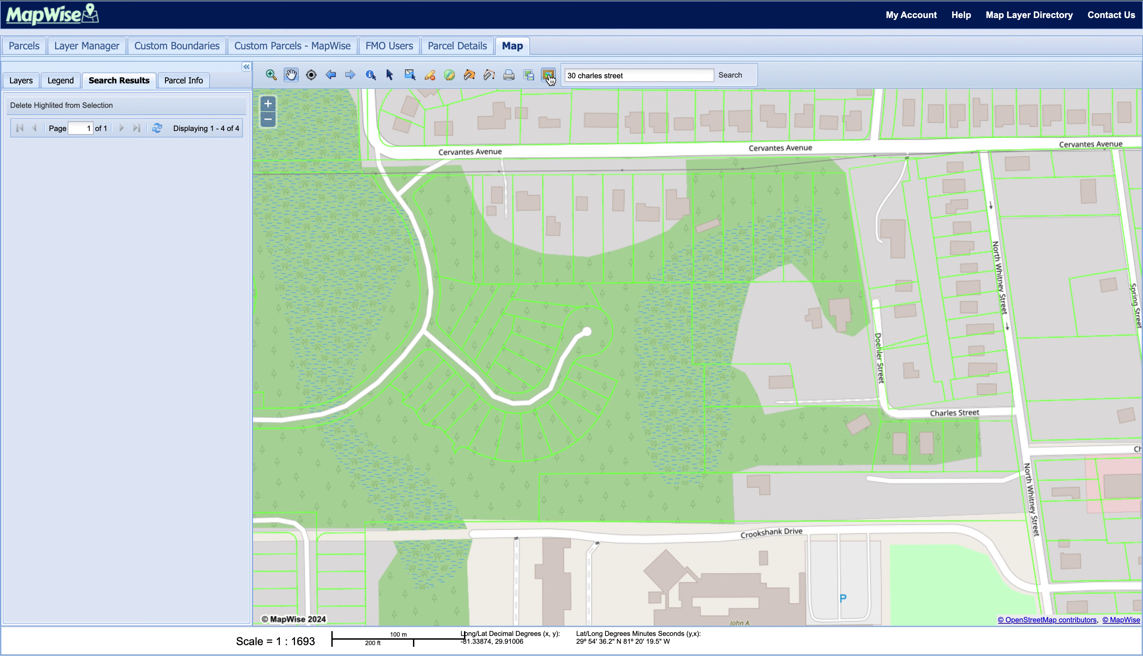
{"action": "left_click", "coordinate": [577, 371]}
{"action": "left_click", "coordinate": [20, 81]}
{"action": "scroll", "coordinate": [55, 376], "scroll_direction": "down", "scroll_amount": 10}
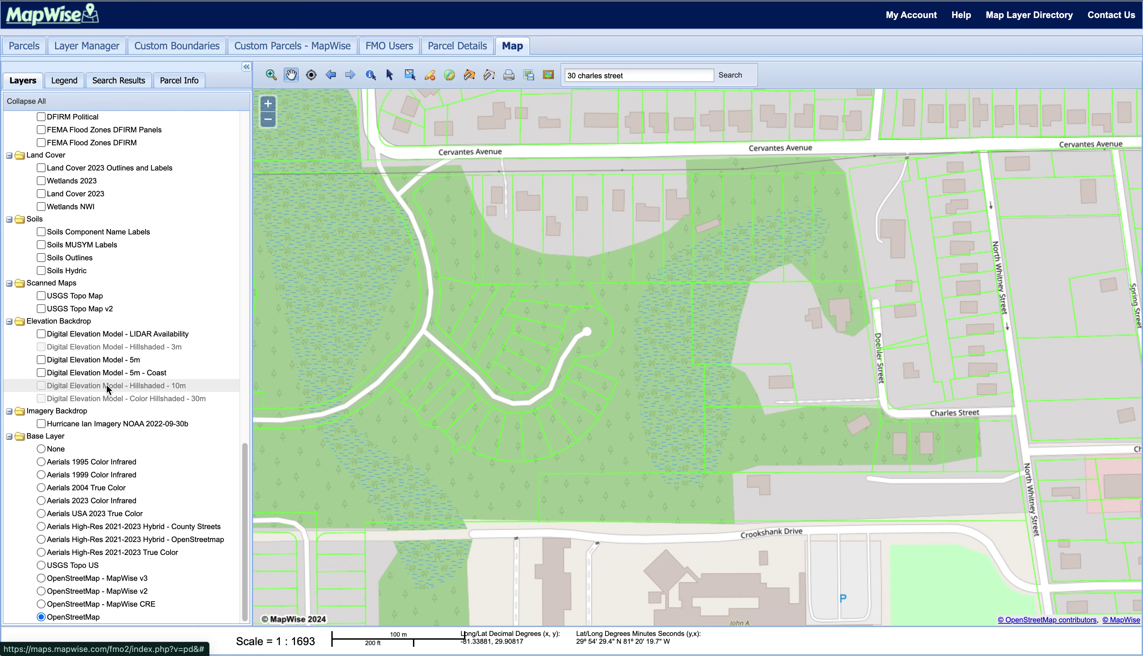
{"action": "left_click", "coordinate": [41, 513]}
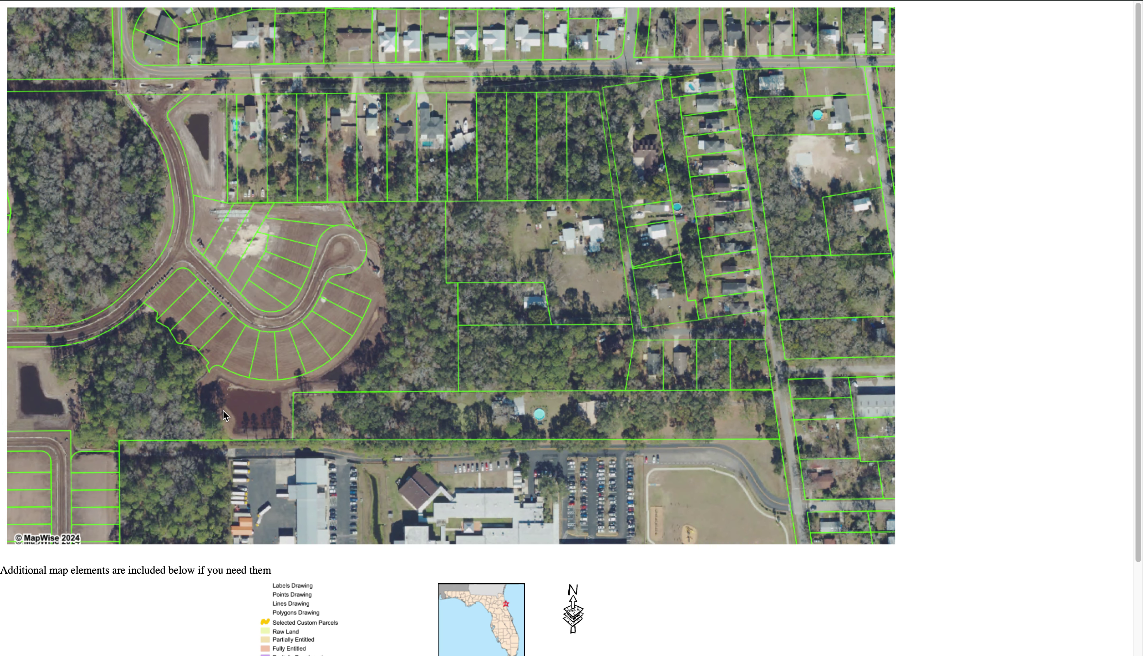
{"action": "scroll", "coordinate": [214, 365], "scroll_direction": "down", "scroll_amount": 5}
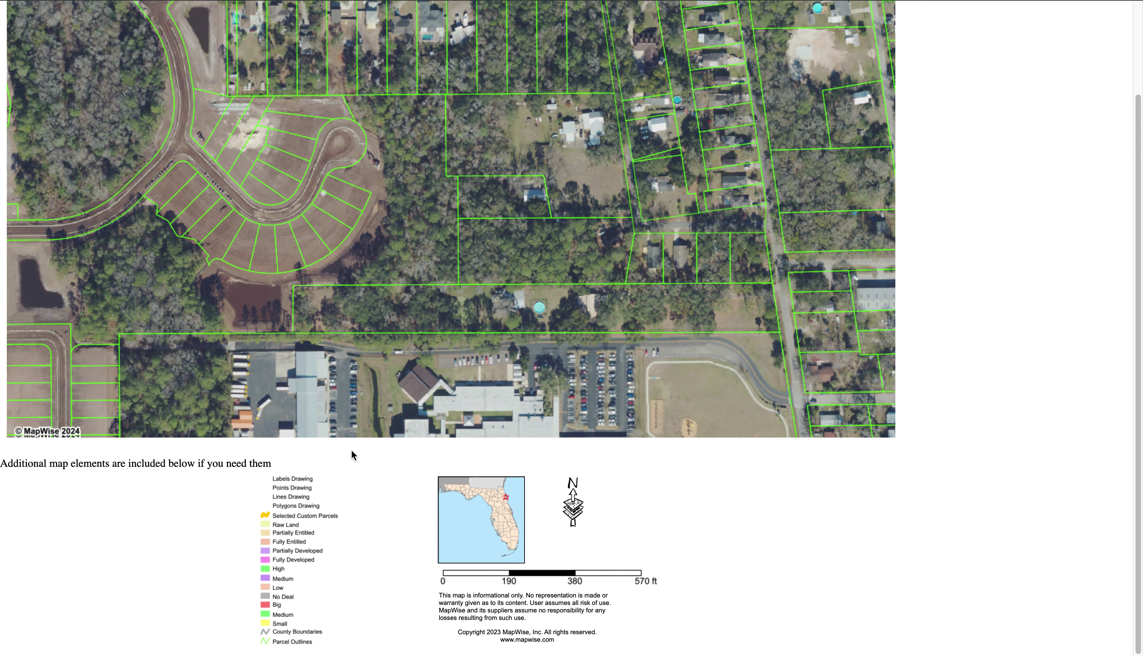
{"action": "scroll", "coordinate": [474, 142], "scroll_direction": "up", "scroll_amount": 3}
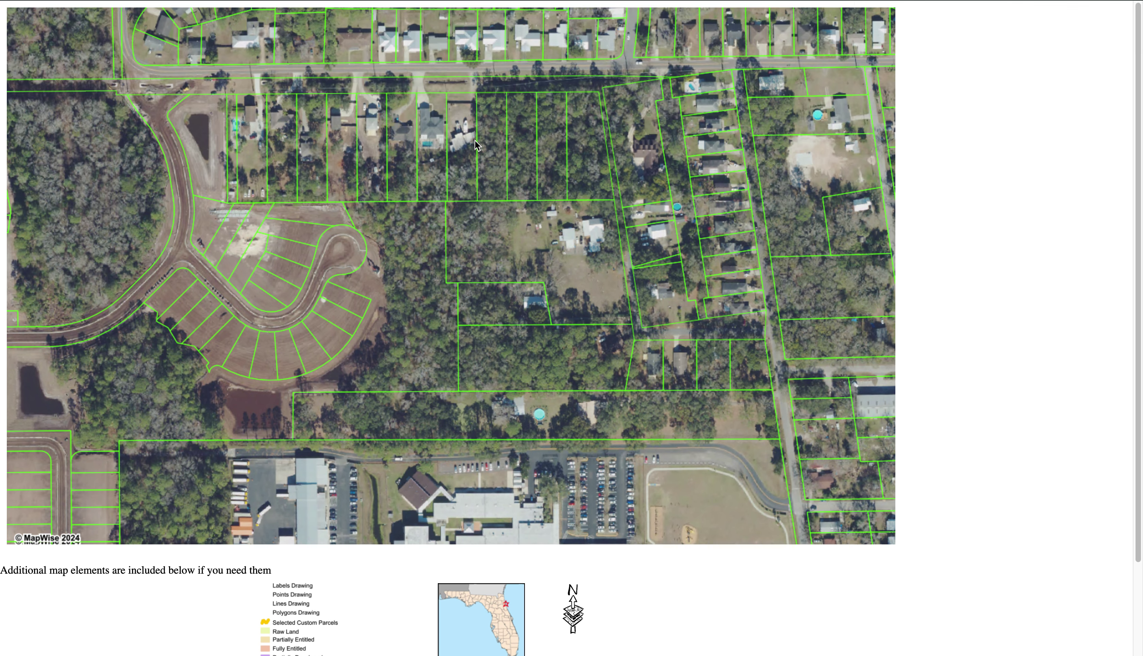